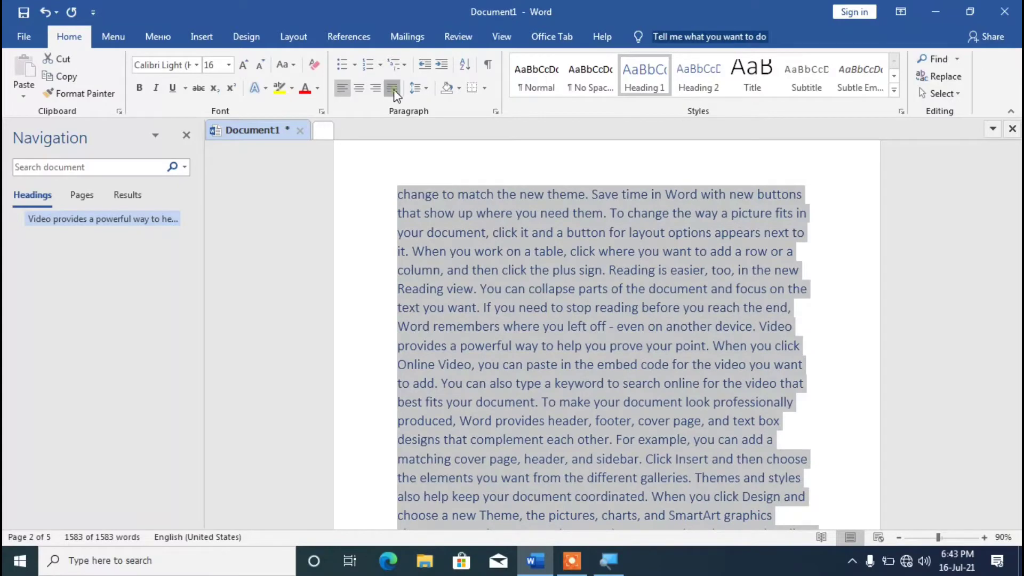
Justify the selected text and try the Intense Reference, Intense Quote and Strong styles on it.
click(392, 87)
click(894, 77)
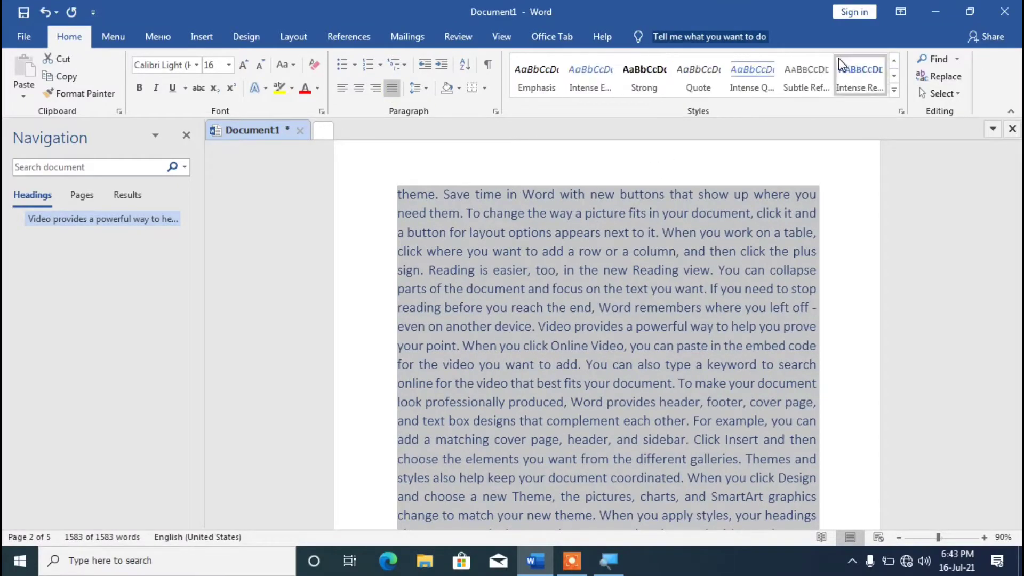
click(857, 69)
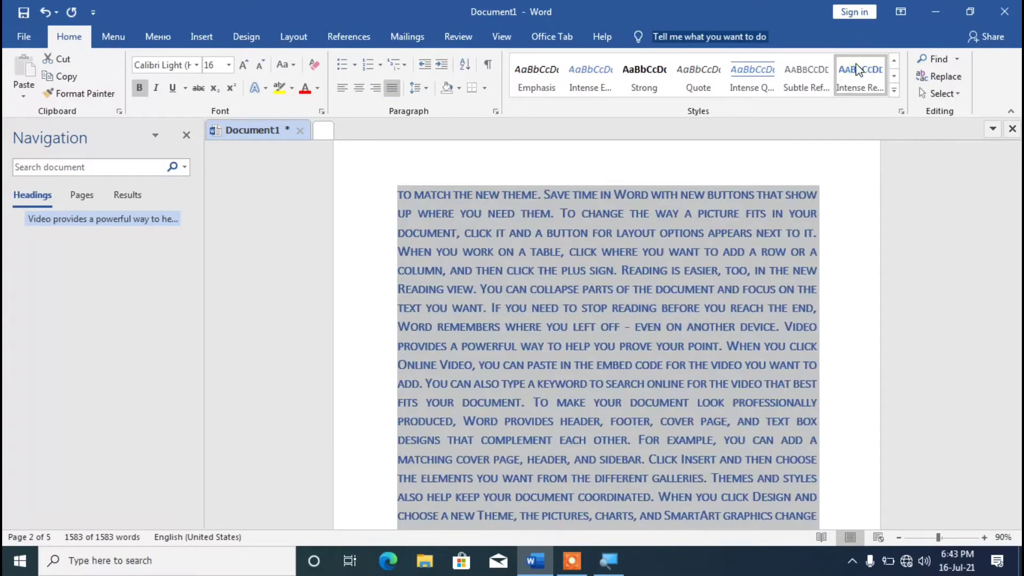
click(748, 73)
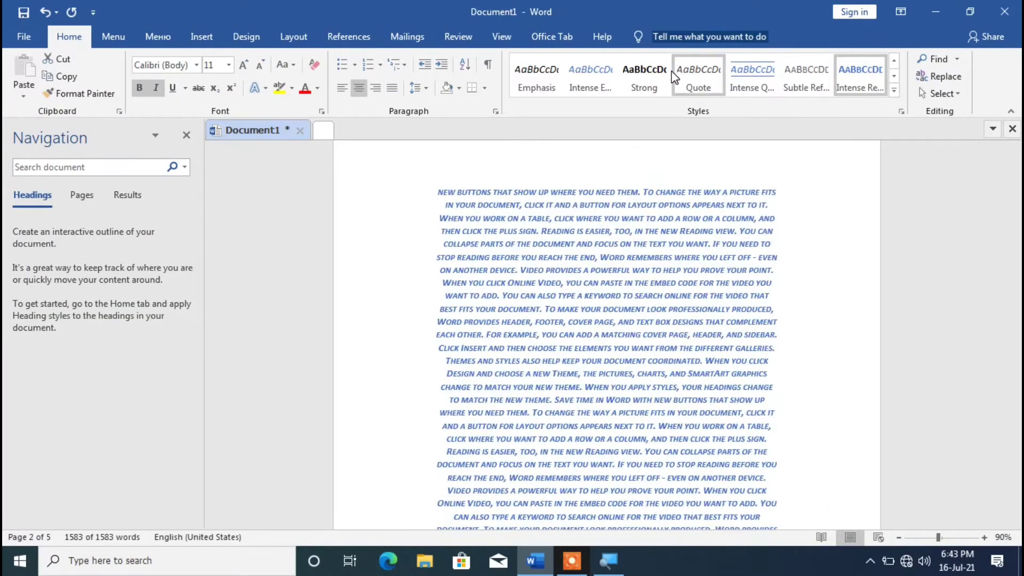
click(654, 76)
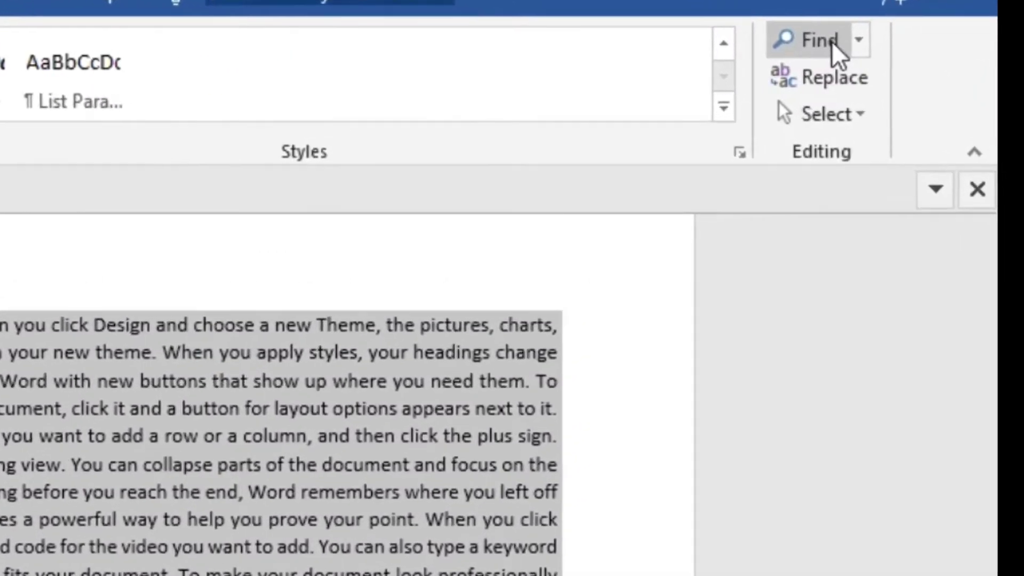
click(831, 41)
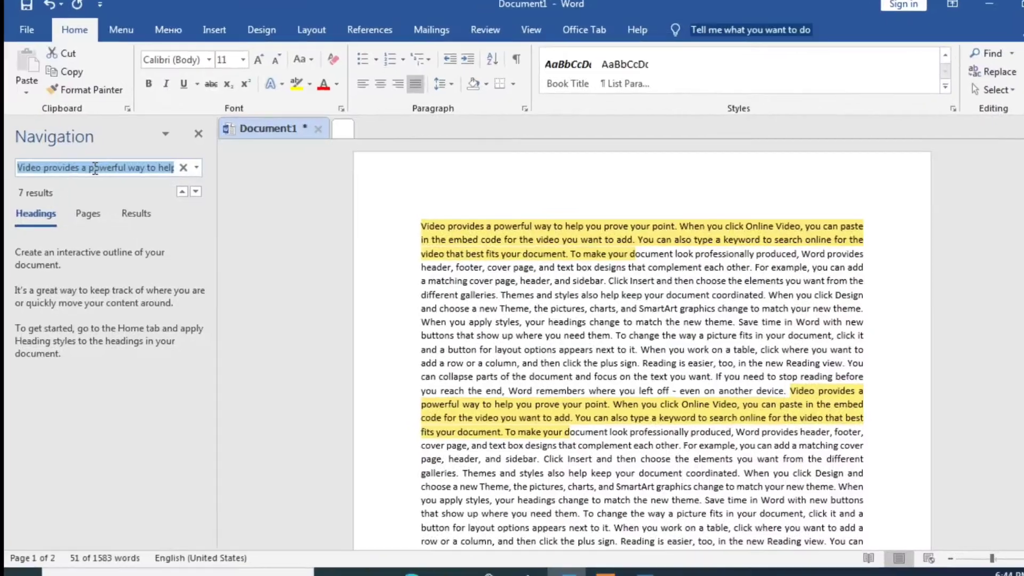
Search the document for "video" and look through the highlighted matches.
text(vi)
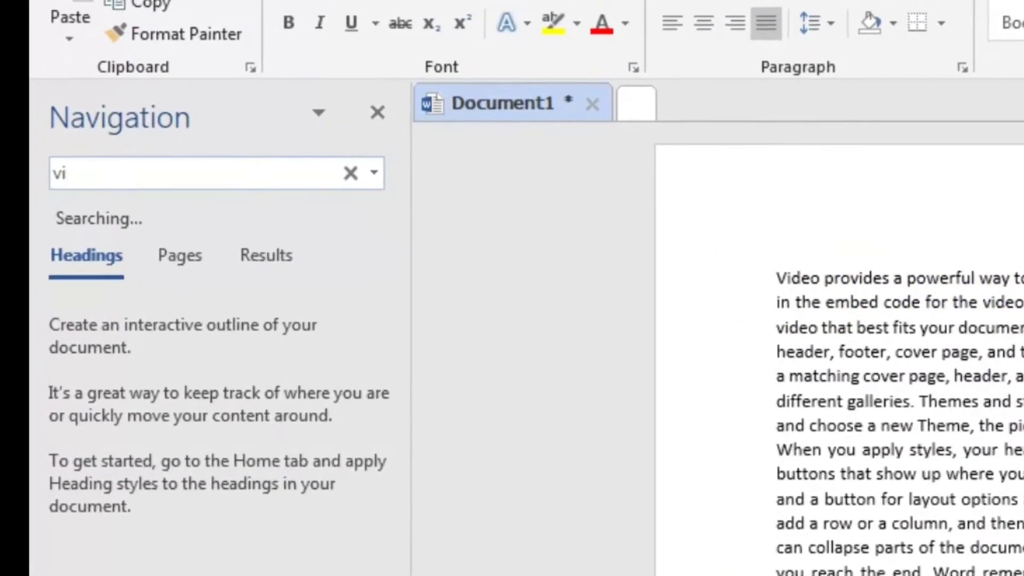
text(deo)
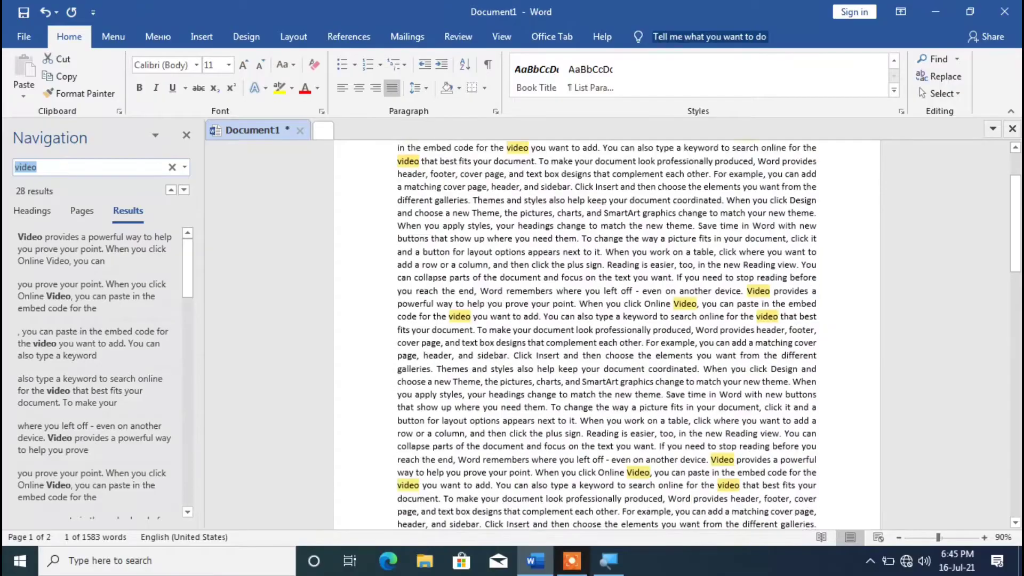
scroll(607, 335, down, 8)
scroll(607, 334, up, 8)
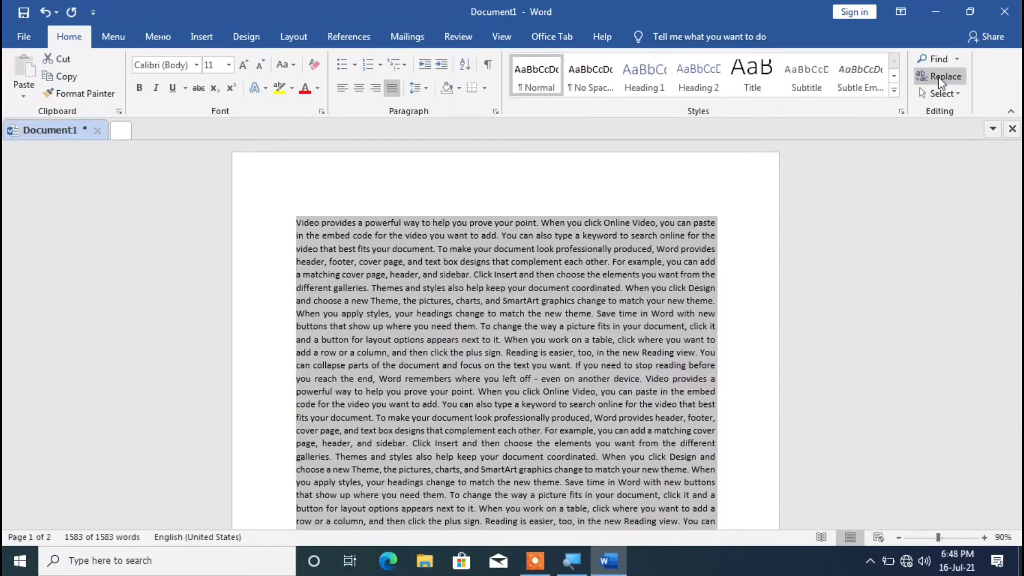
Replace every occurrence of "video" in the selection and the rest of the document with the person's full name.
click(937, 79)
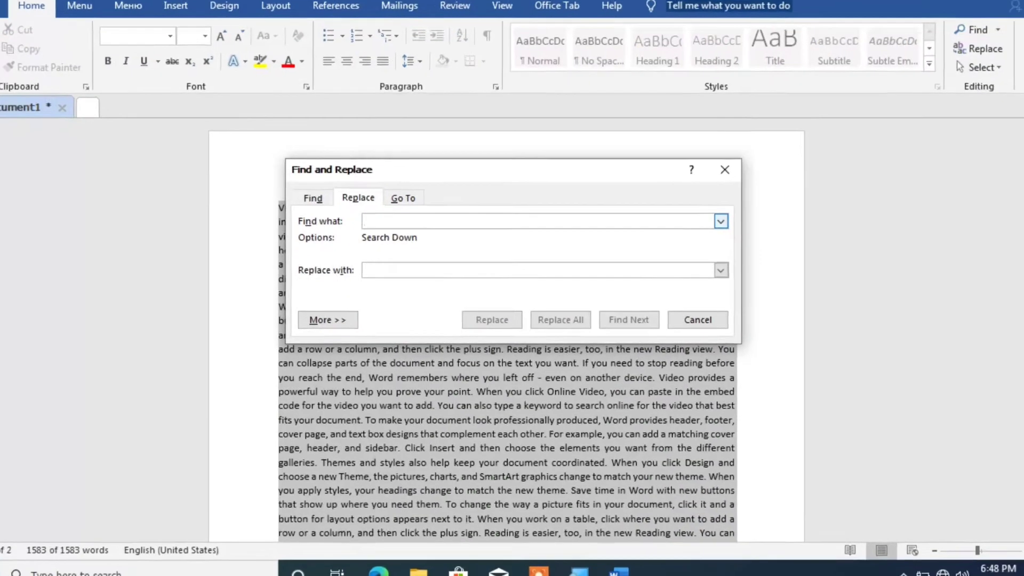
text(v)
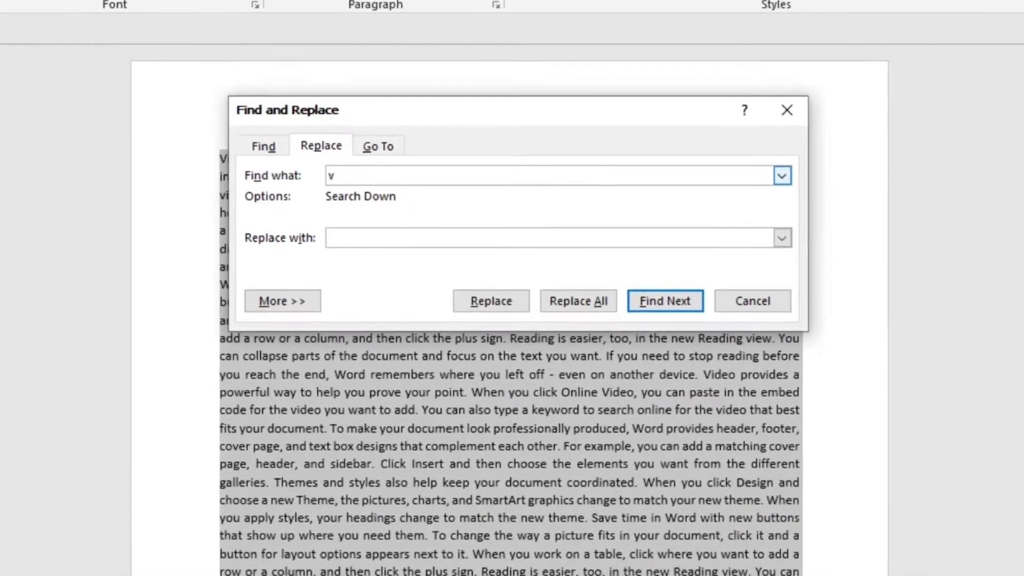
text(ideo)
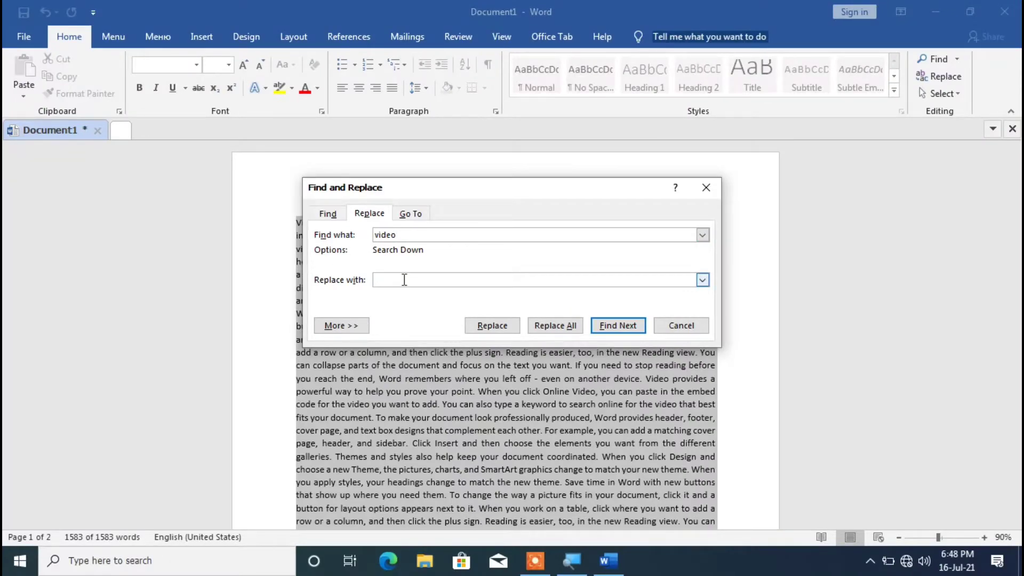
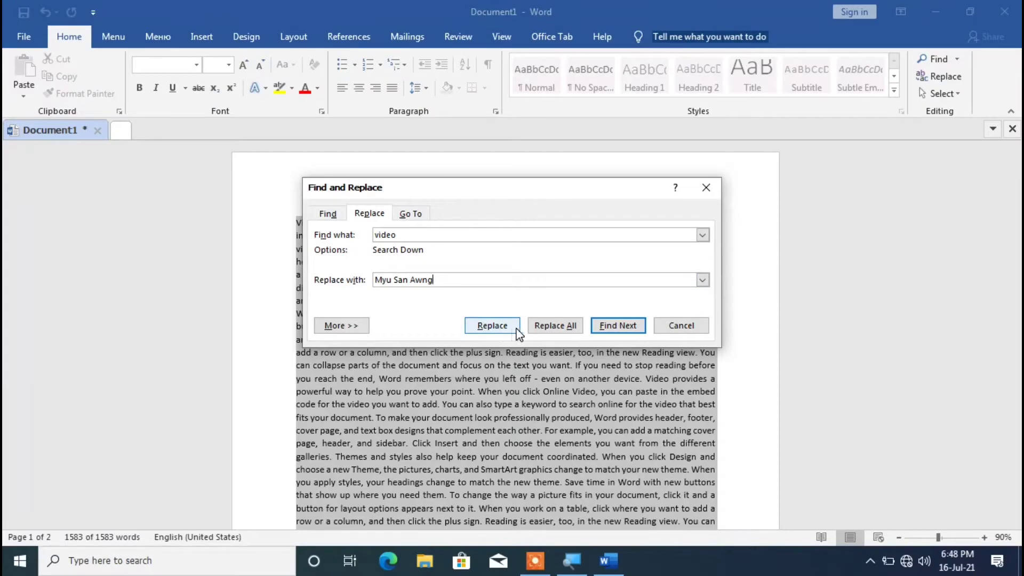
click(554, 326)
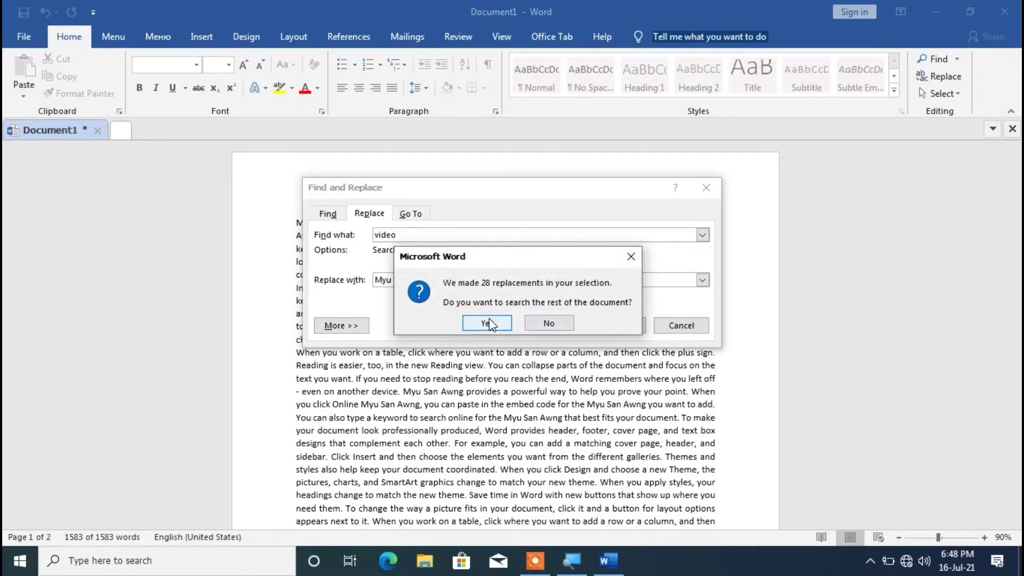
click(487, 322)
click(517, 321)
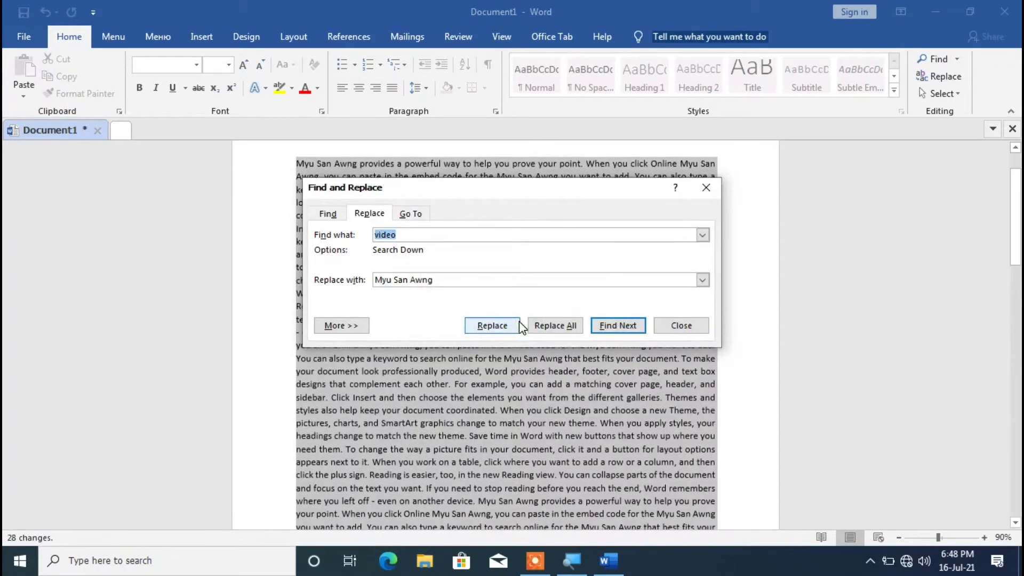
click(684, 324)
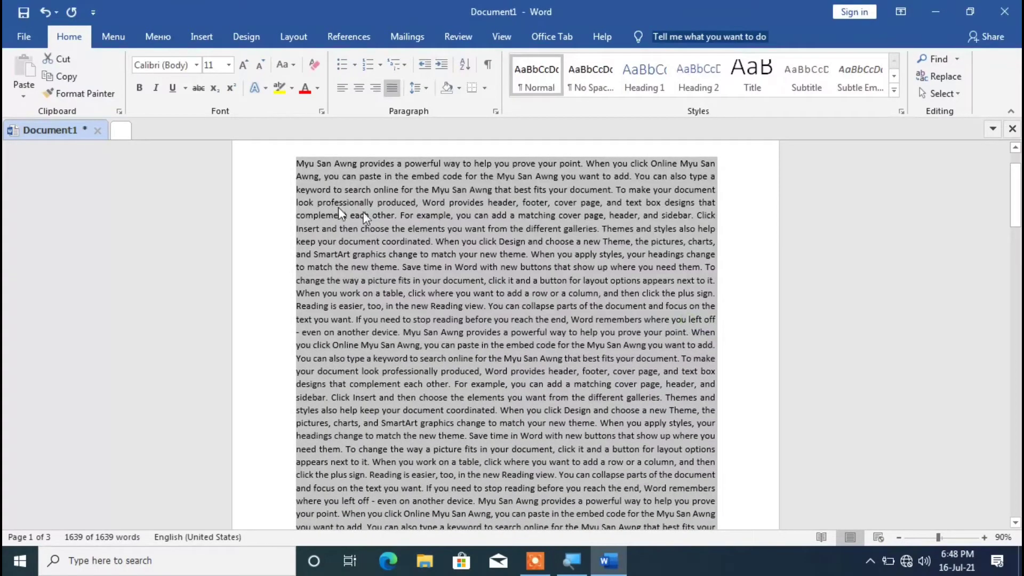
Search the document for the person's full name and review the replaced occurrences.
click(934, 59)
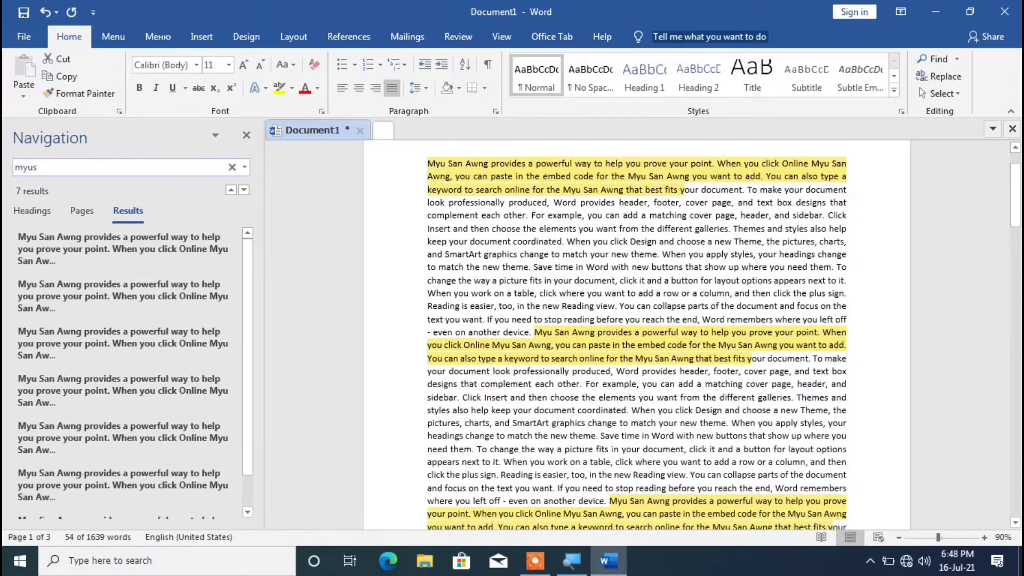
key(ctrl+a)
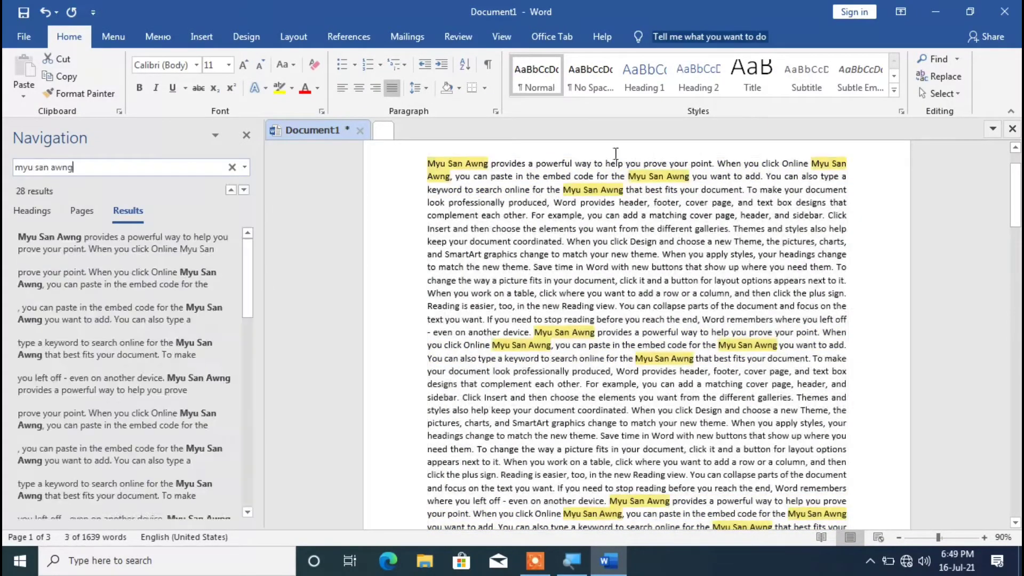
scroll(637, 335, down, 15)
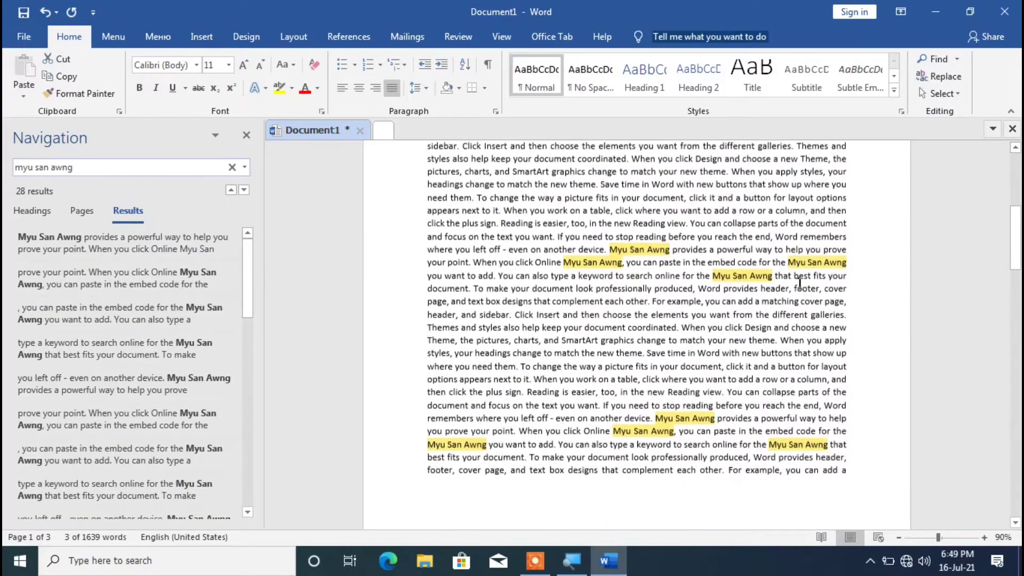
scroll(637, 335, down, 10)
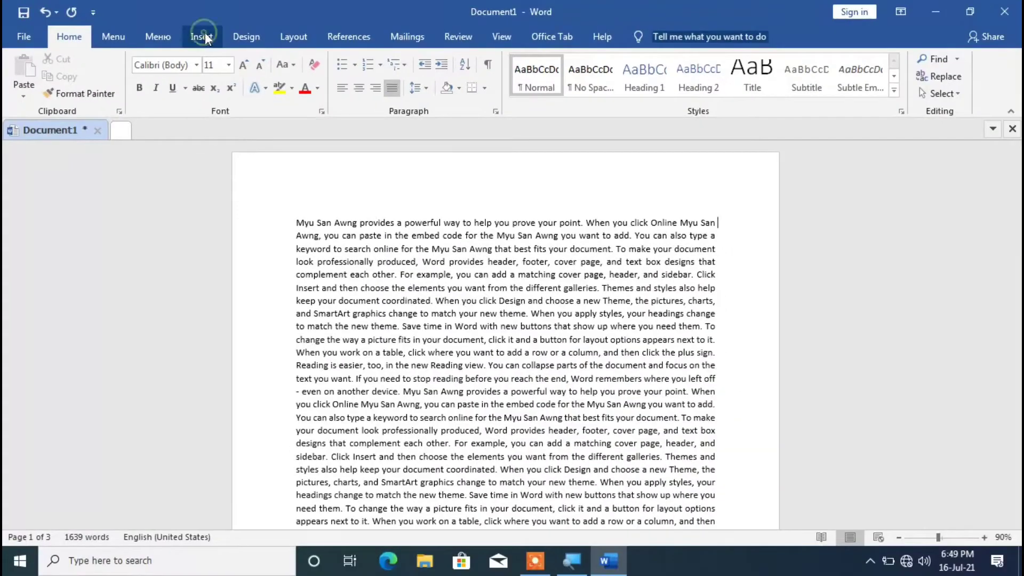
Insert the built-in Integral cover page and look it over.
click(203, 37)
scroll(506, 335, down, 20)
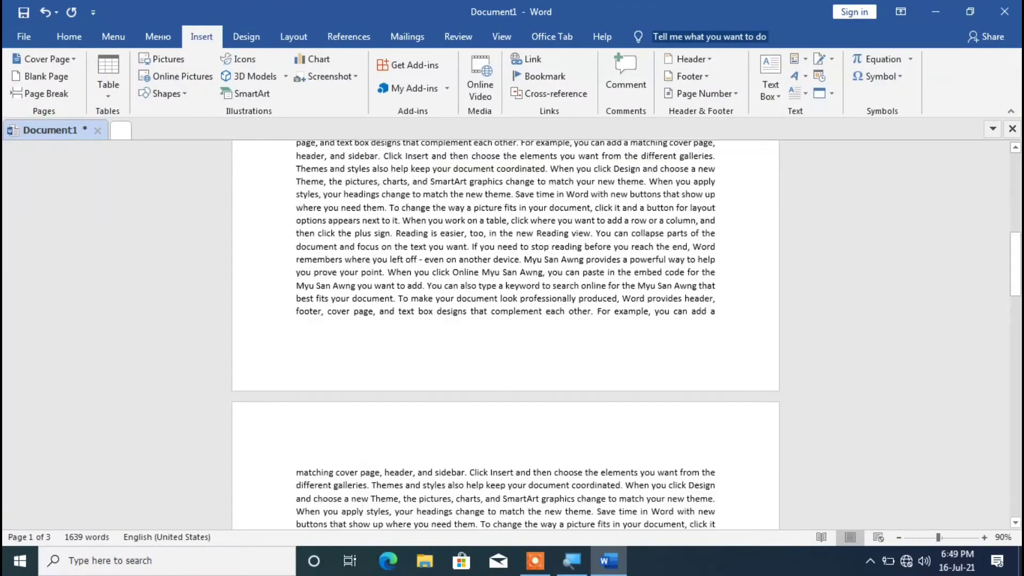
scroll(506, 335, down, 4)
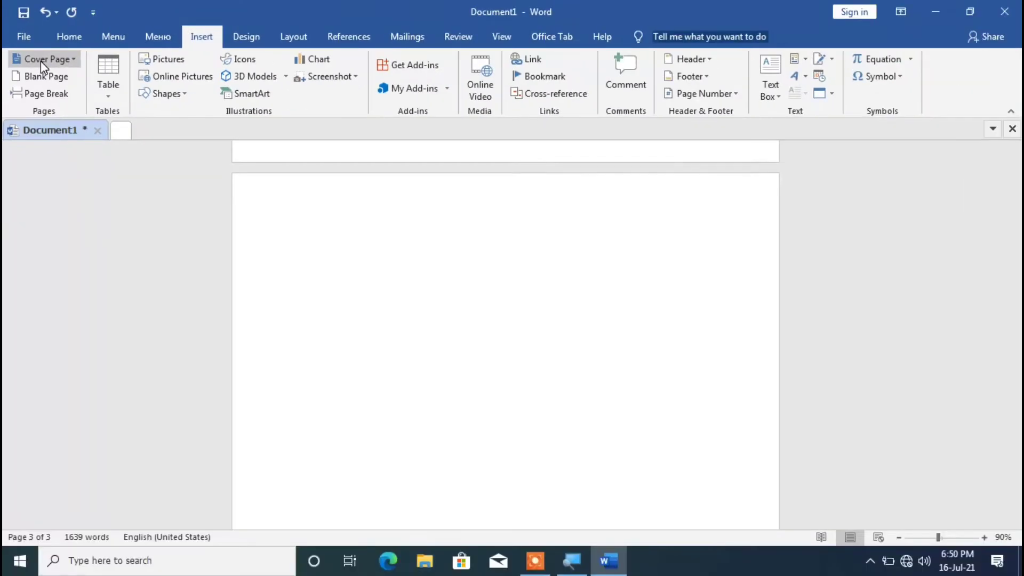
click(41, 61)
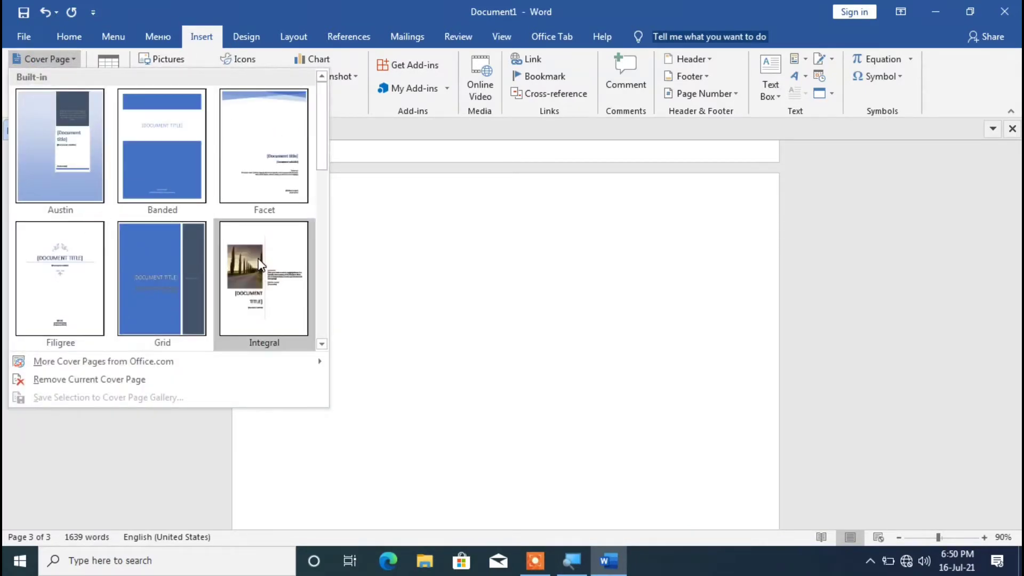
click(261, 264)
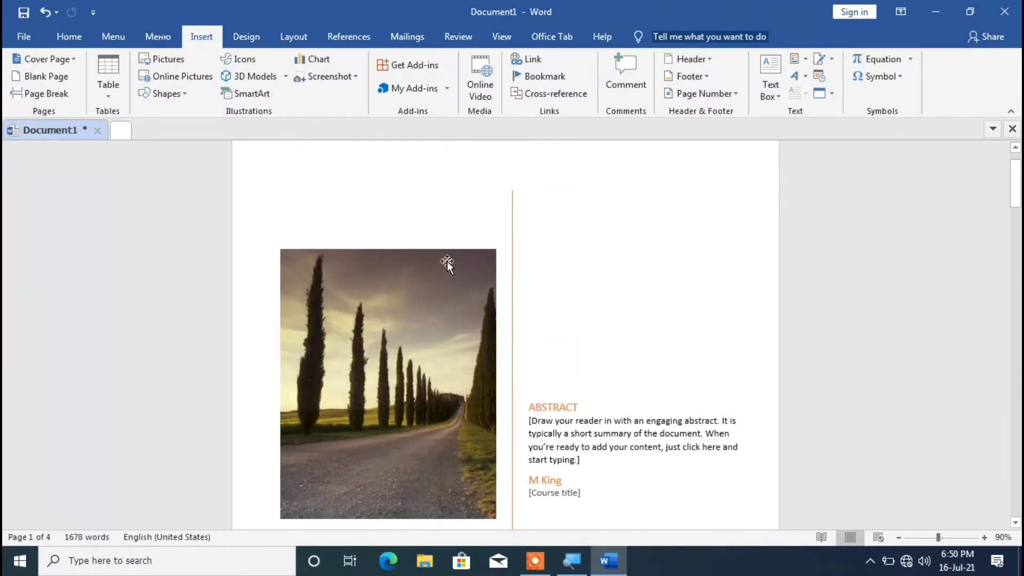
scroll(450, 264, down, 3)
scroll(450, 263, up, 4)
scroll(553, 247, down, 5)
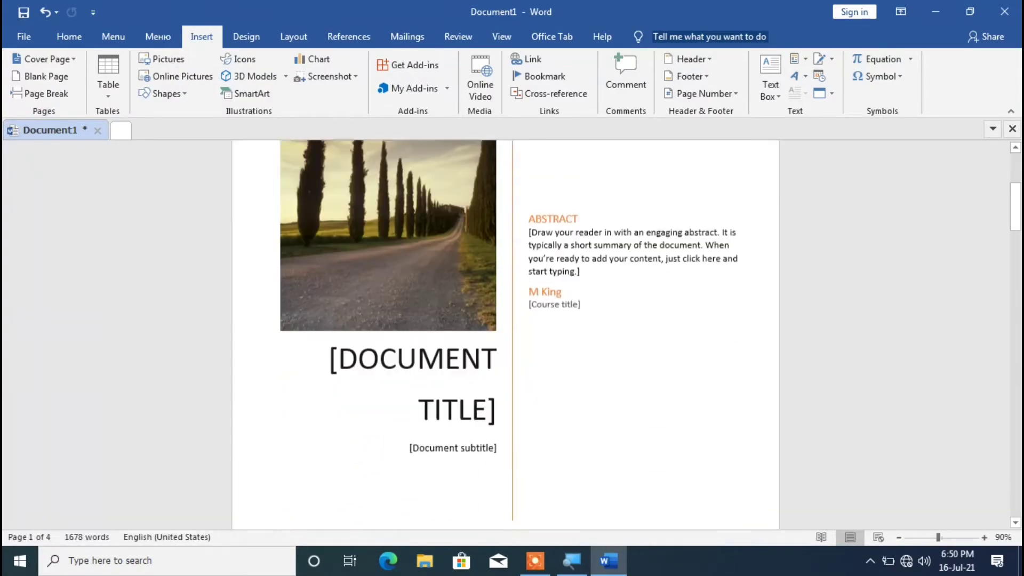
Insert a blank page between the cover page and the body text.
scroll(512, 238, down, 3)
scroll(512, 237, up, 3)
scroll(512, 238, down, 9)
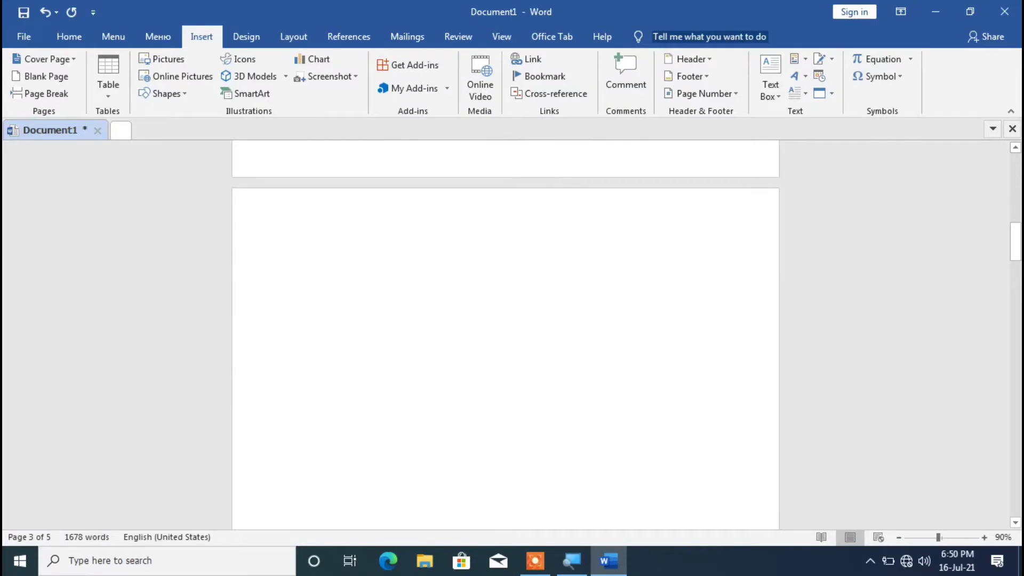
scroll(477, 341, down, 2)
scroll(486, 297, down, 4)
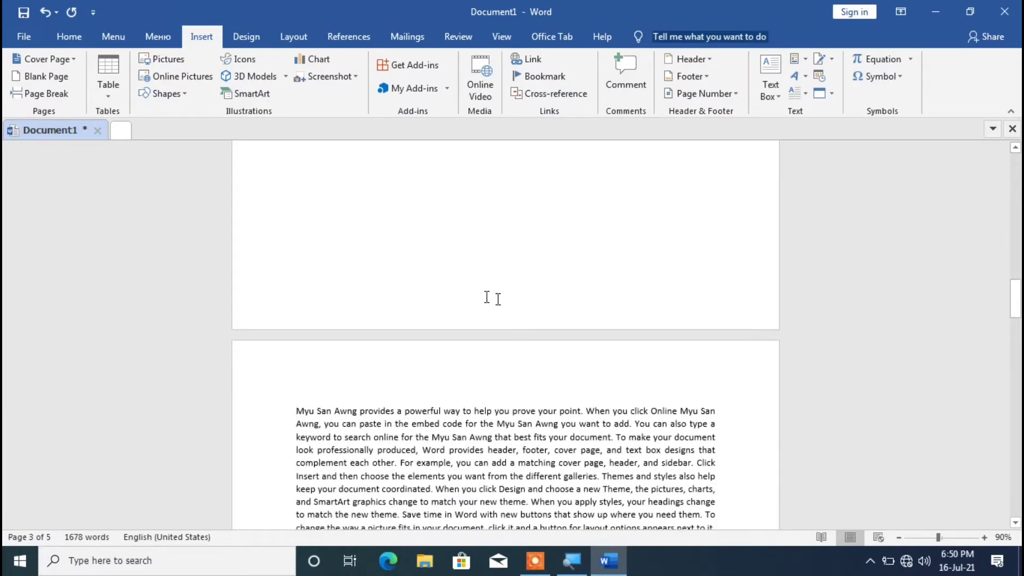
scroll(488, 256, up, 4)
scroll(494, 274, down, 15)
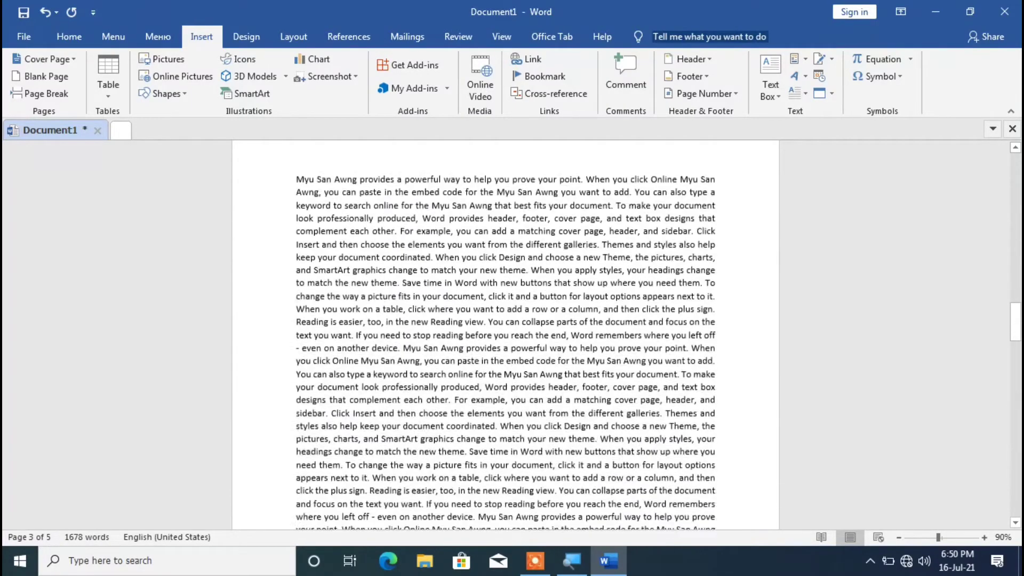
Insert a page break in the body text after "You can also type a keyword to", before "search online".
scroll(506, 330, down, 3)
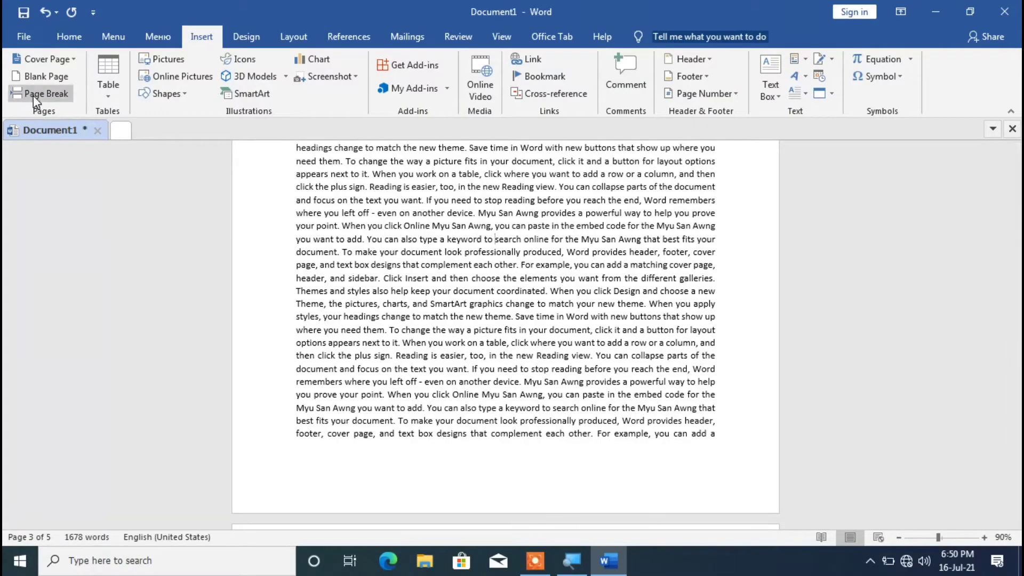
click(34, 94)
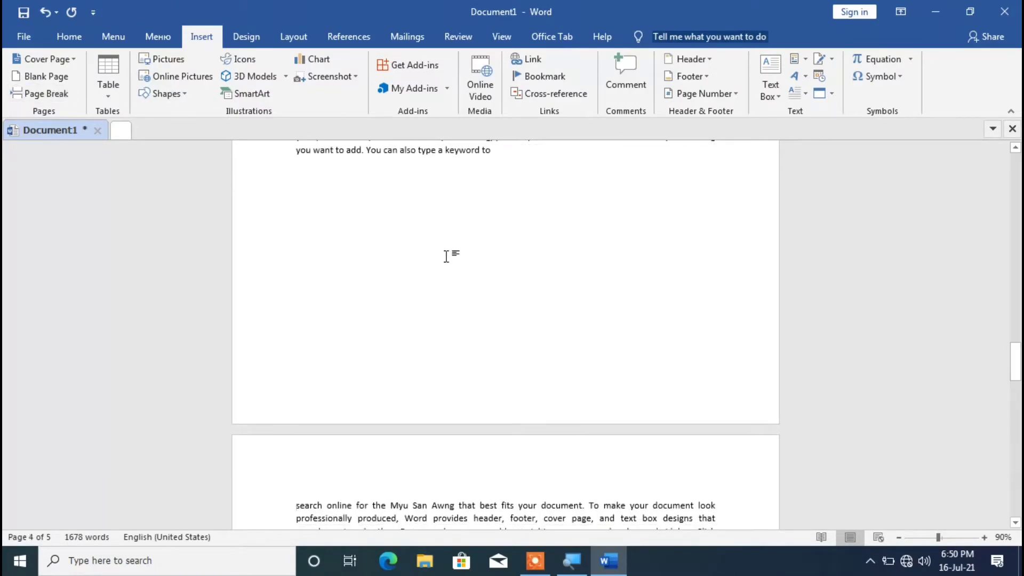
scroll(447, 257, down, 7)
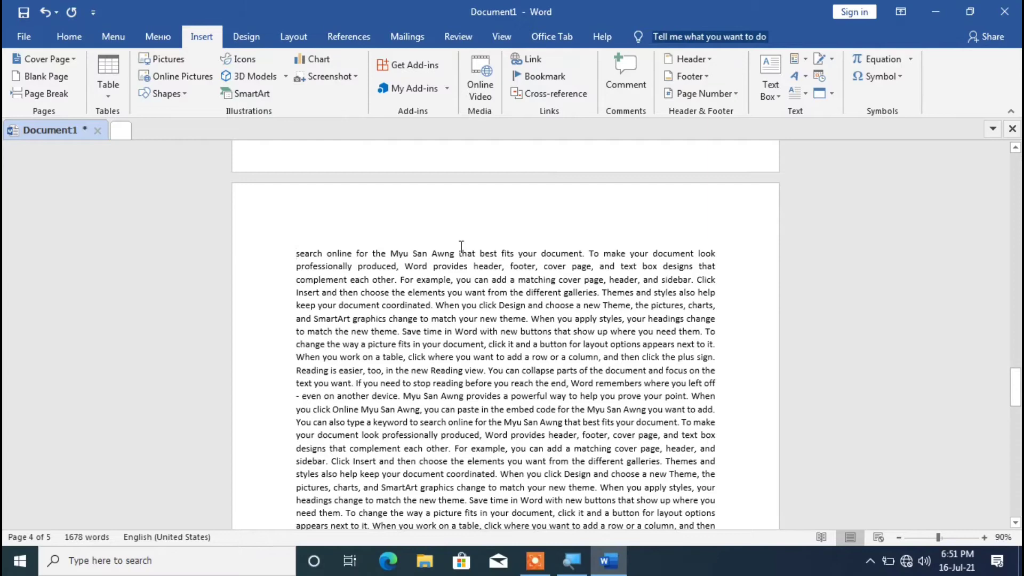
scroll(461, 247, up, 12)
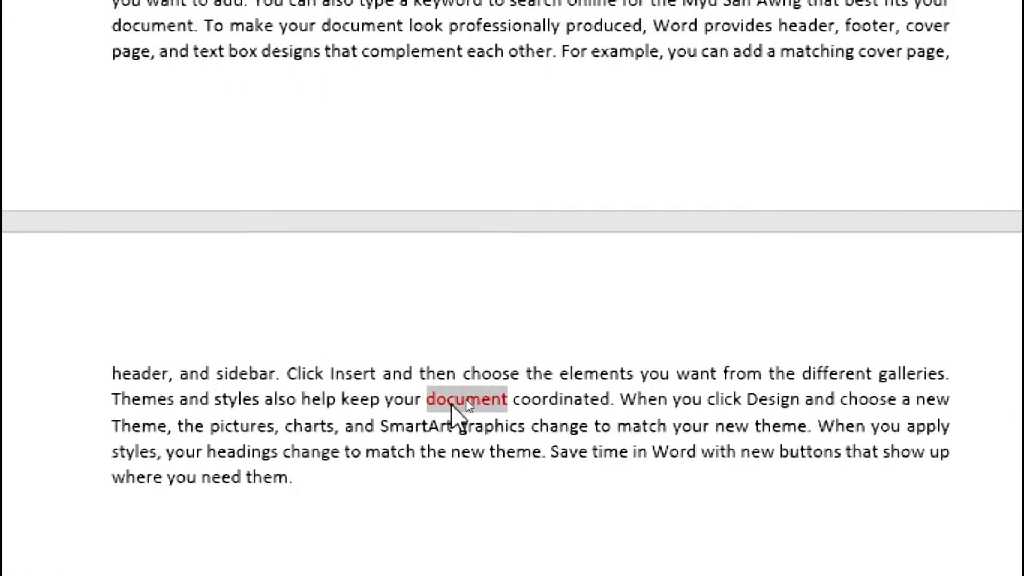
Insert a page break directly before the red word "document" on the last page.
click(424, 398)
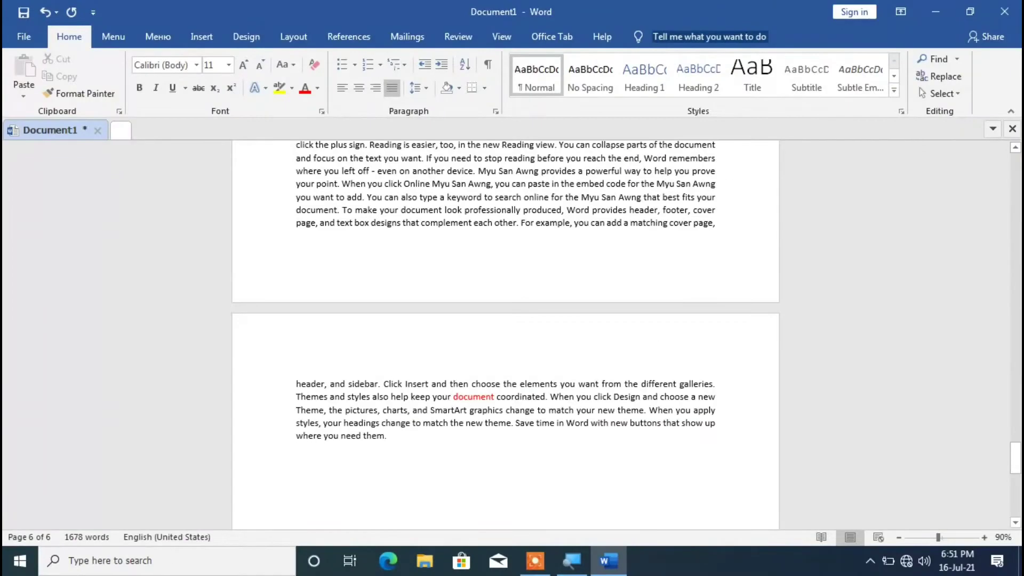
click(202, 36)
click(48, 93)
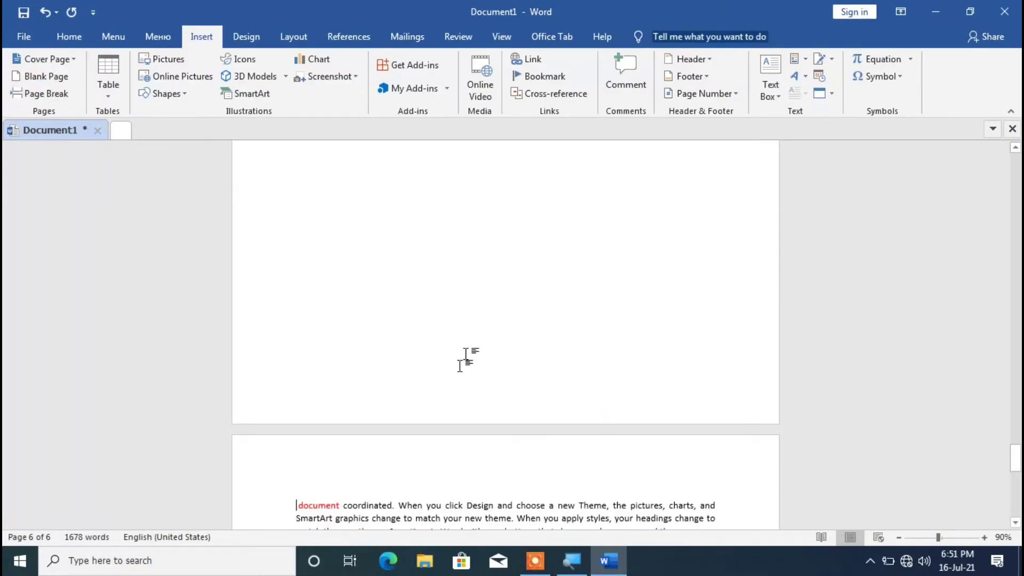
Insert a table of 10 columns by 5 rows below the last paragraph and narrow its first two columns.
scroll(341, 382, up, 10)
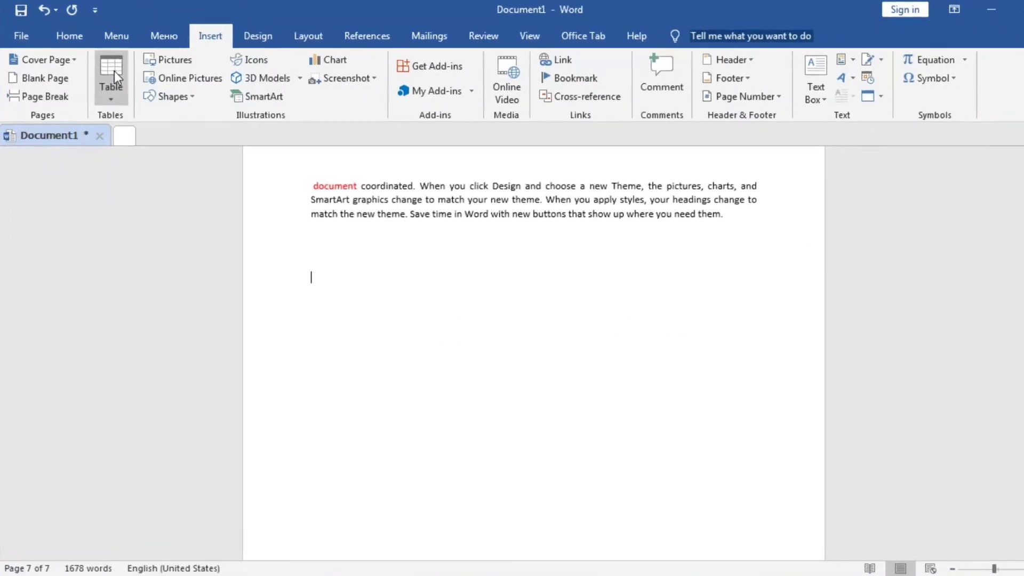
click(109, 80)
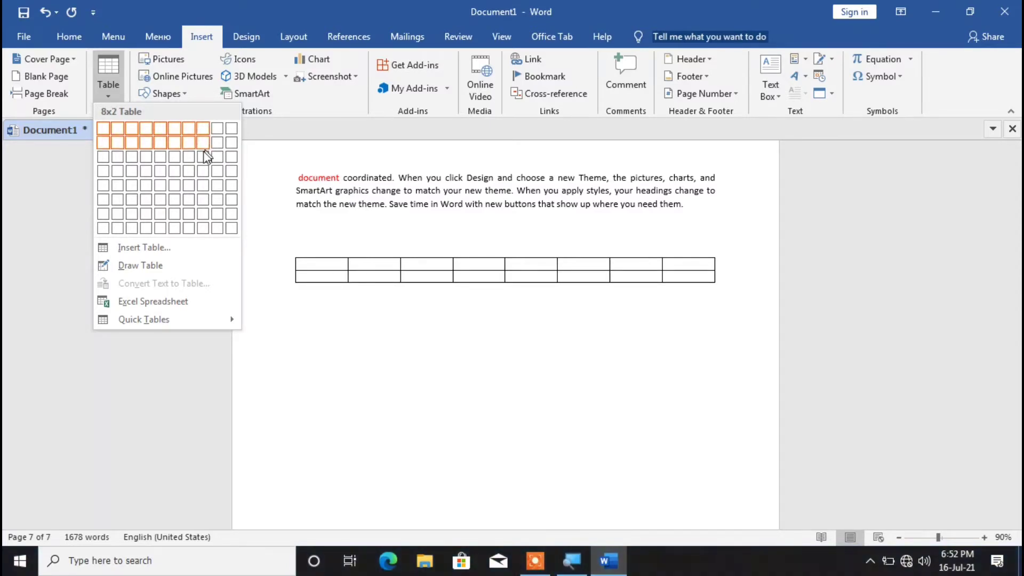
click(232, 188)
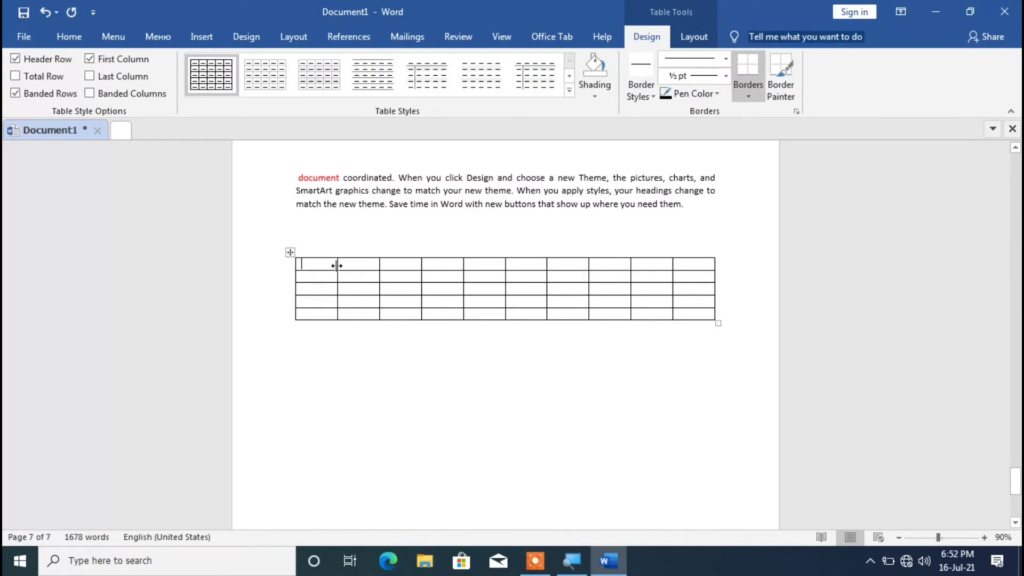
drag(330, 267, 316, 270)
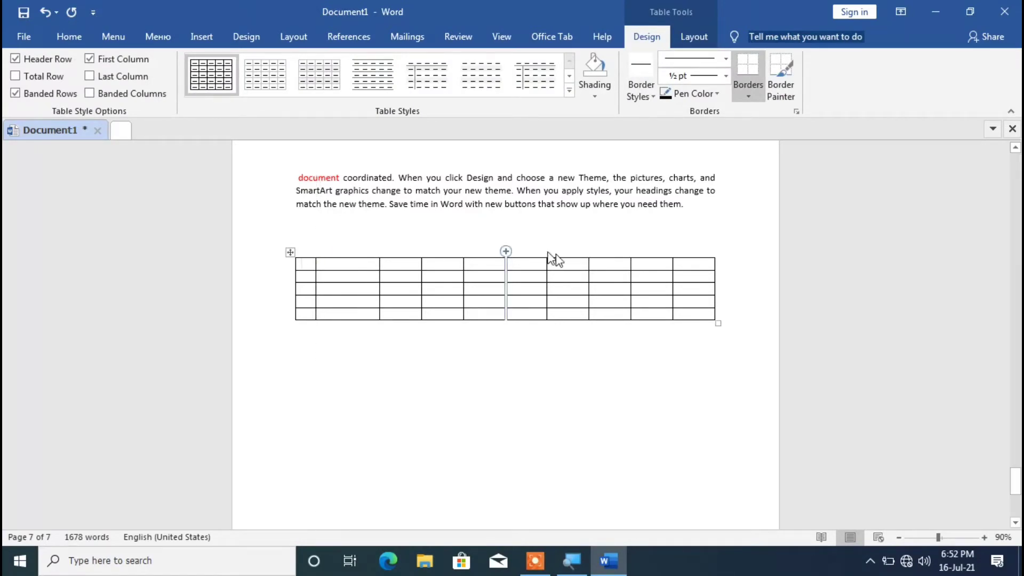
drag(379, 266, 359, 268)
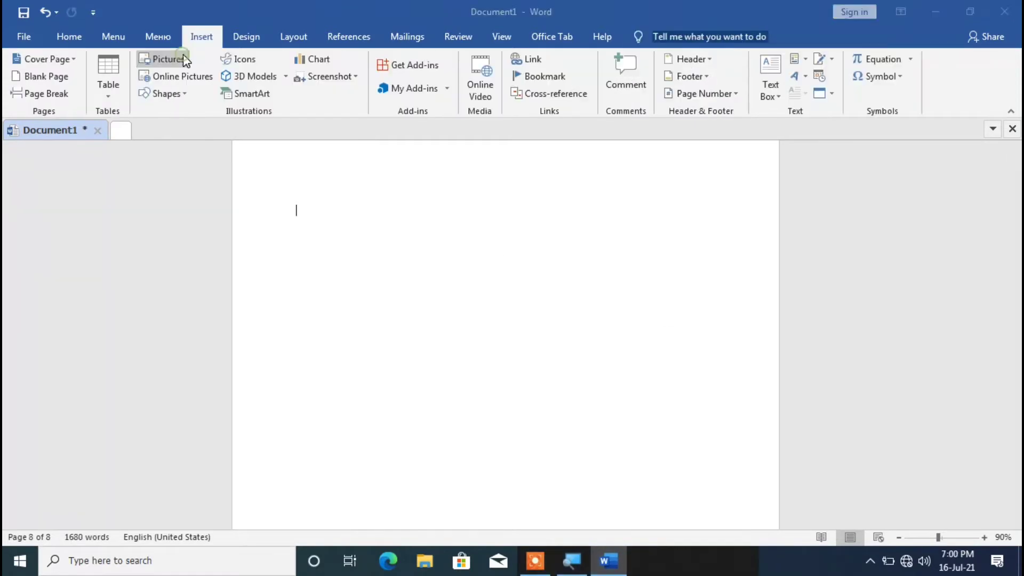
Insert the black picture with purple and pink light dots from a file on the empty last page.
click(182, 58)
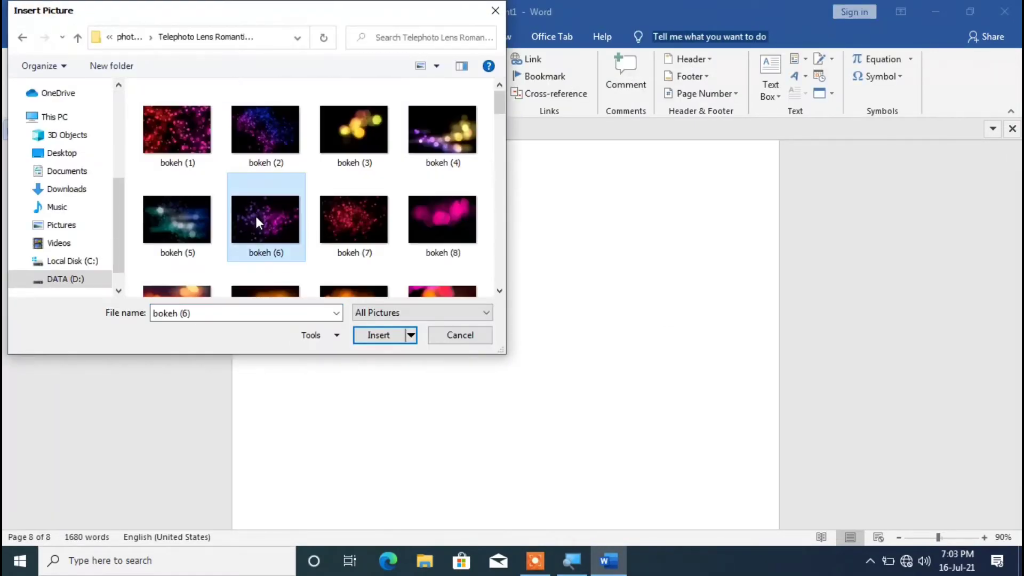
key(Escape)
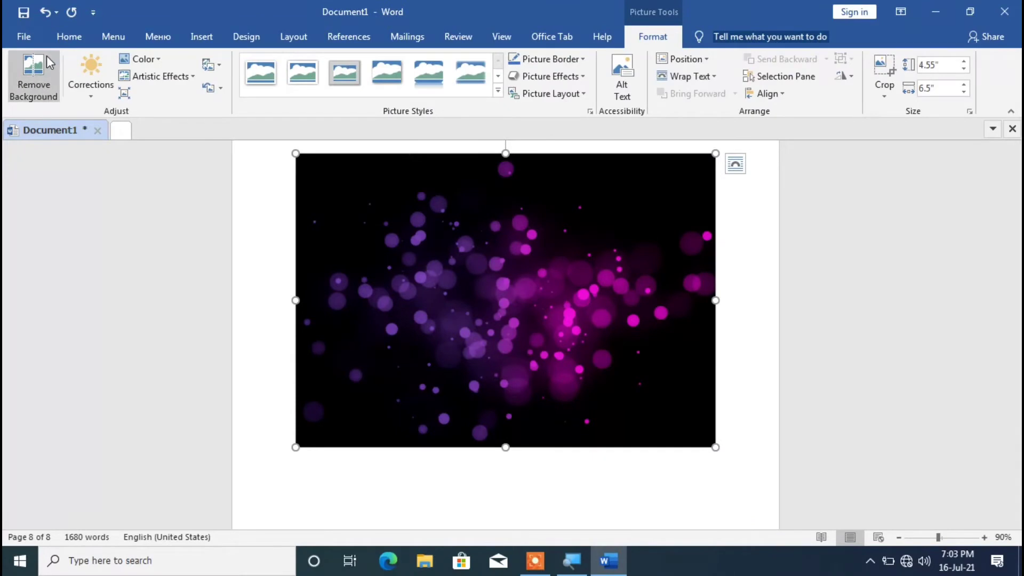
Try the automatic background removal on the picture and undo it.
click(42, 73)
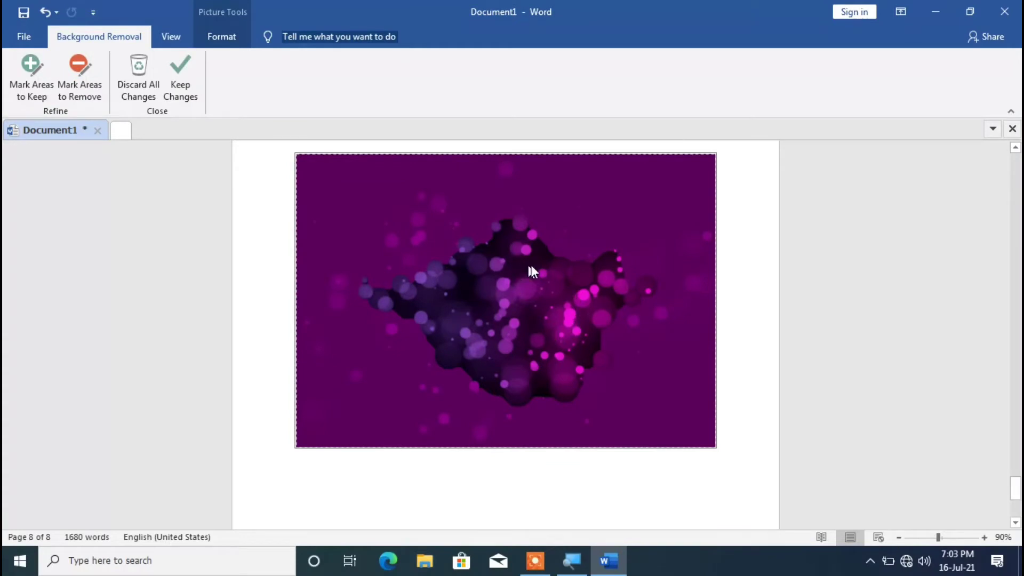
click(182, 72)
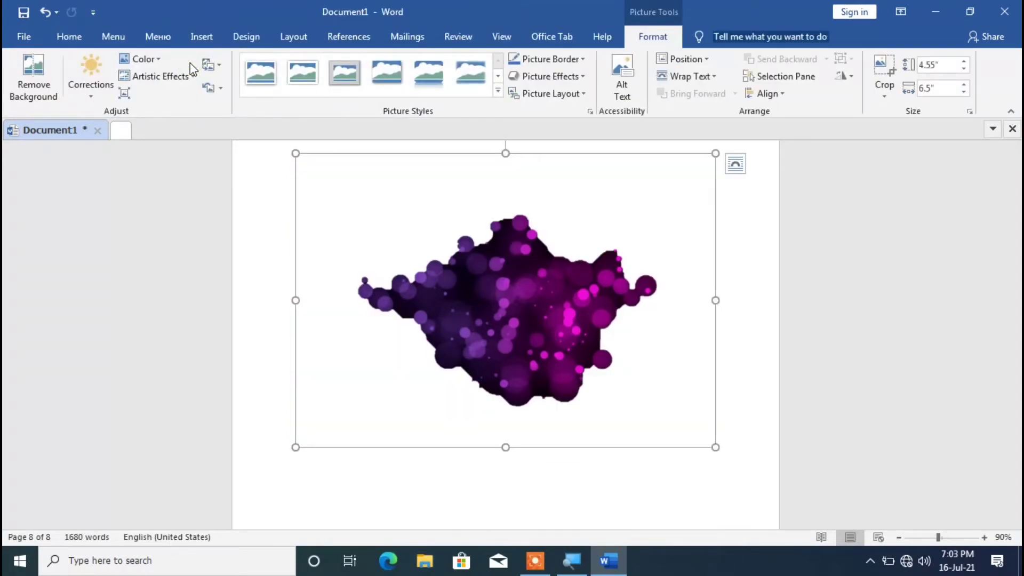
key(ctrl+z)
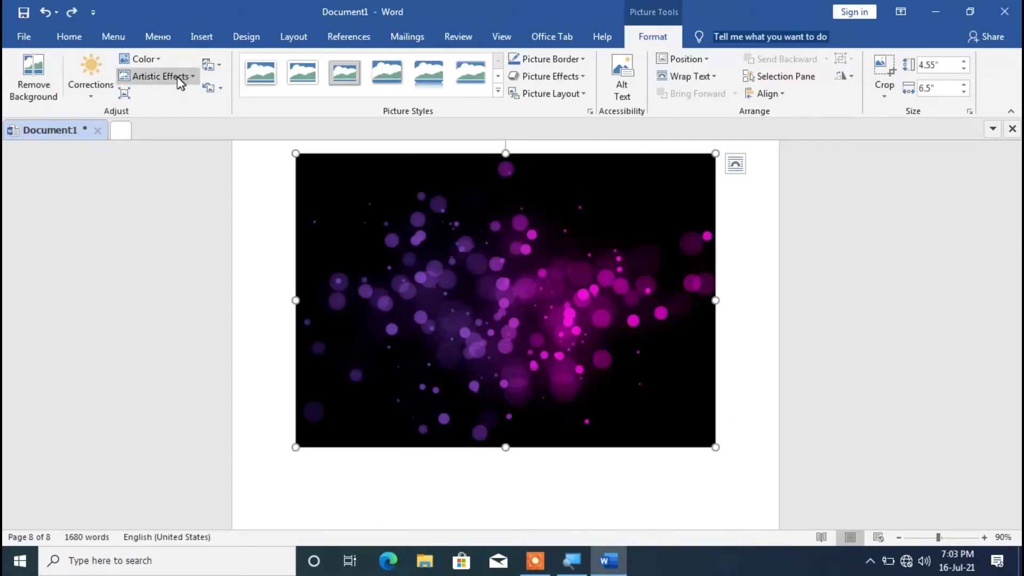
Start removing the picture's background and mark extra areas to keep around the upper, lower and side edges of the dots.
click(27, 77)
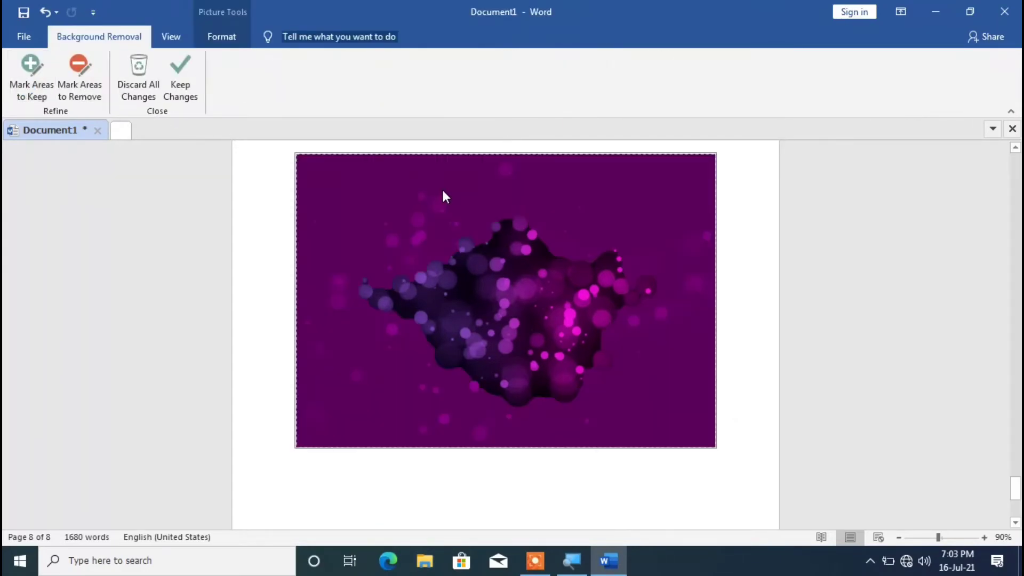
click(39, 65)
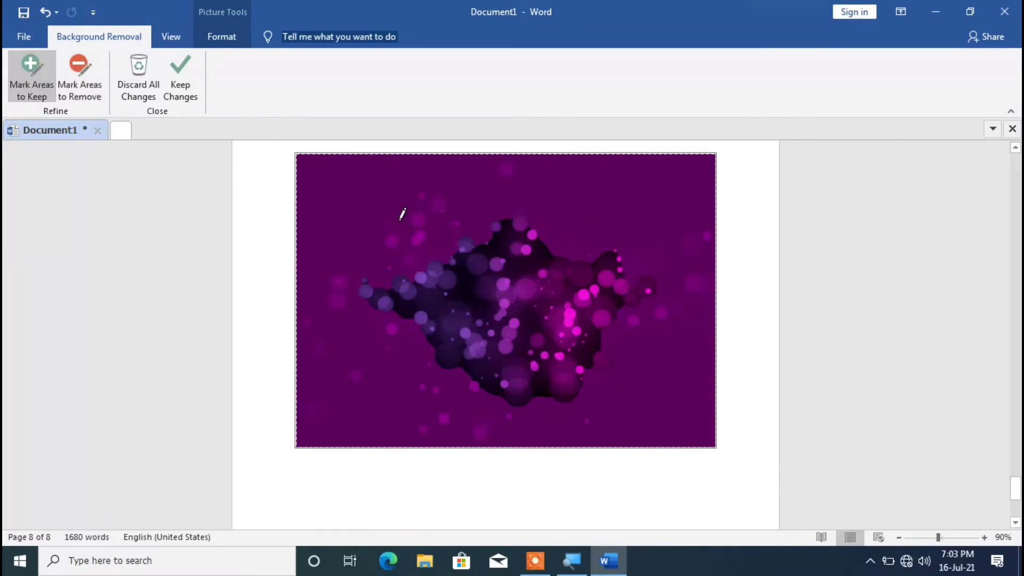
drag(401, 220, 424, 255)
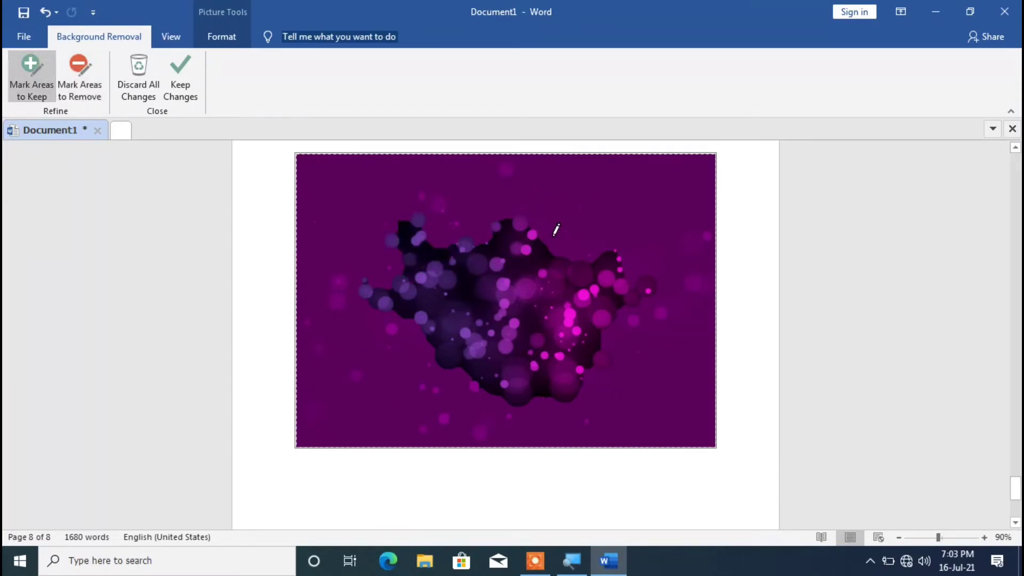
drag(600, 180, 571, 282)
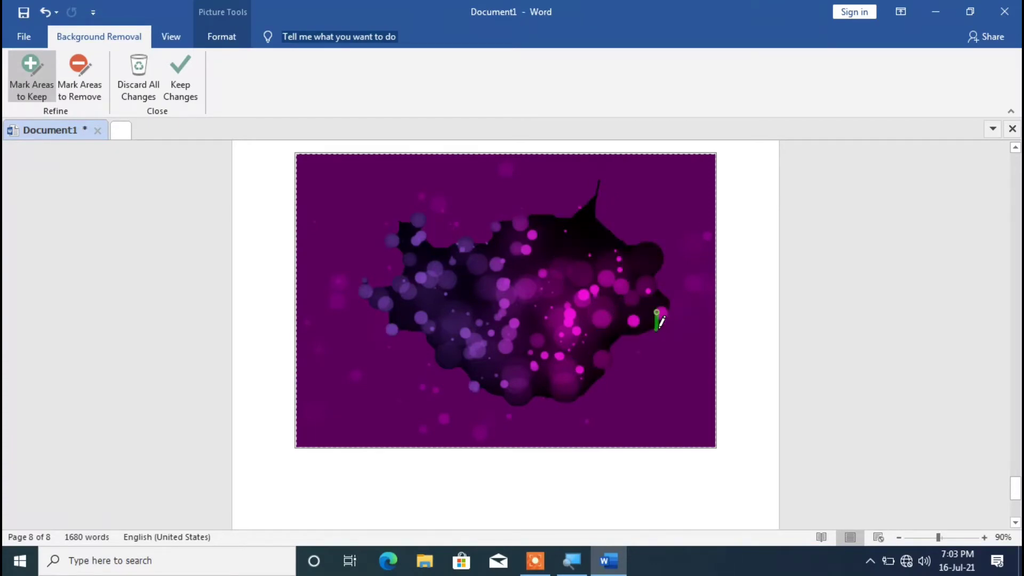
mouse_move(657, 327)
mouse_down()
mouse_move(495, 369)
mouse_move(394, 347)
mouse_up()
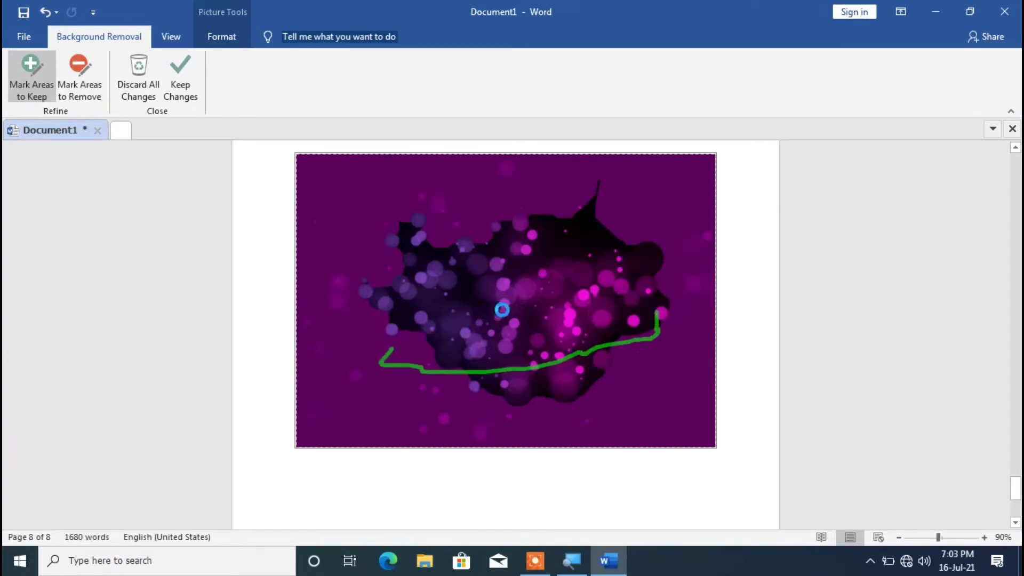
mouse_move(398, 230)
mouse_down()
mouse_move(355, 393)
mouse_move(563, 400)
mouse_up()
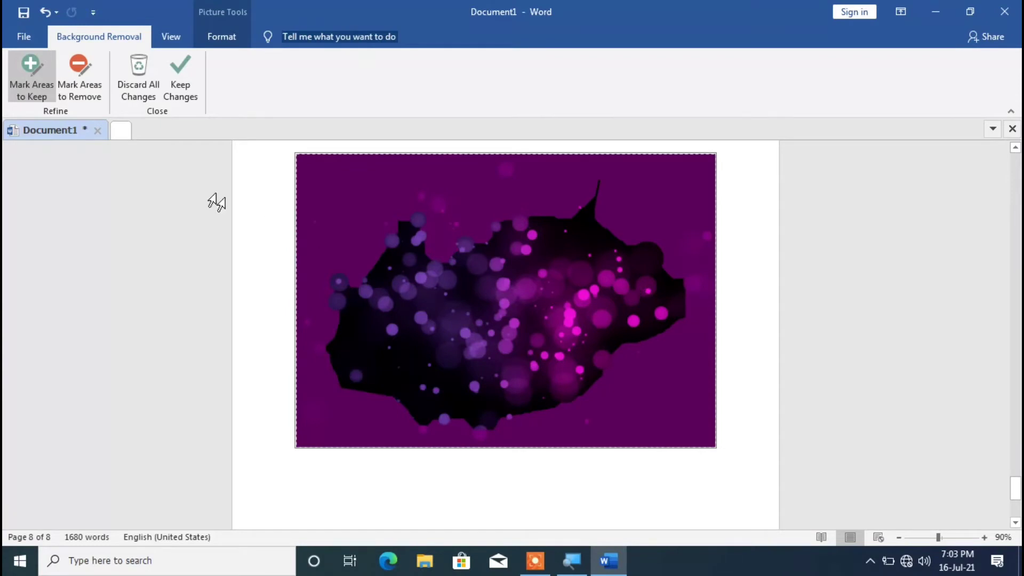
Mark areas to remove along the upper edge and right side of the kept shape, and keep the background removal changes.
click(81, 74)
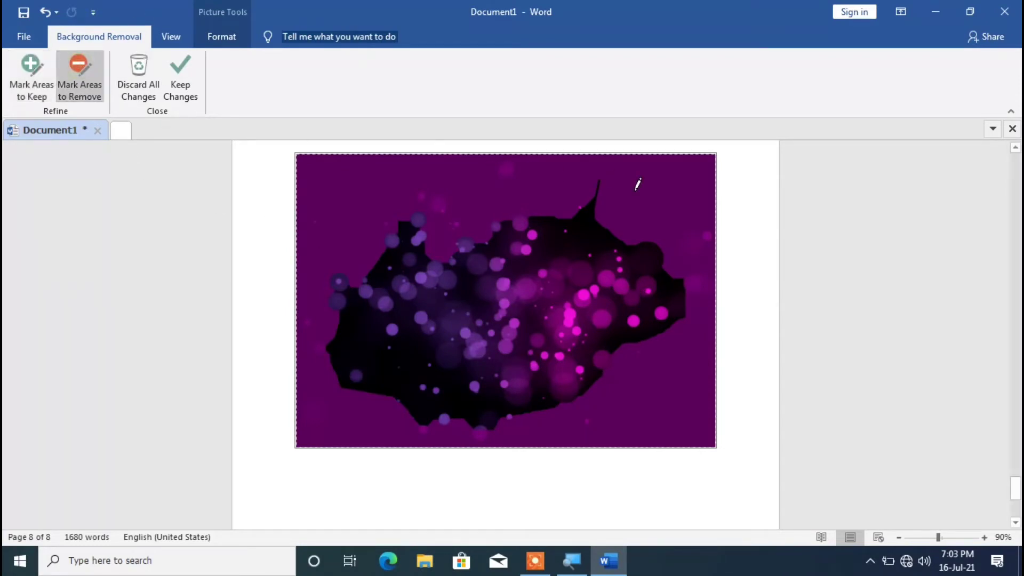
drag(529, 199, 659, 207)
drag(676, 271, 670, 367)
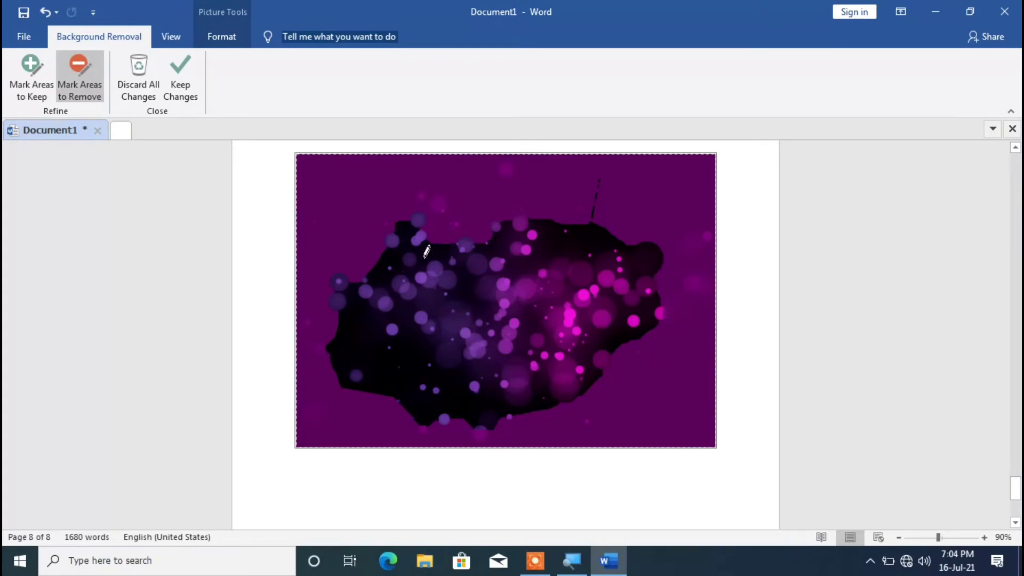
mouse_move(634, 216)
mouse_down()
mouse_move(549, 225)
mouse_move(509, 197)
mouse_up()
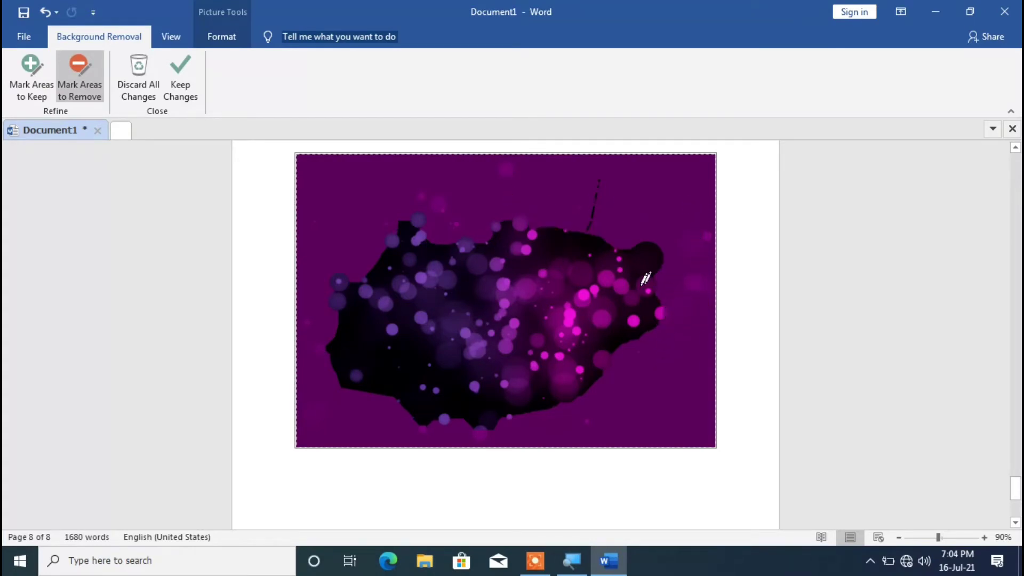
click(176, 79)
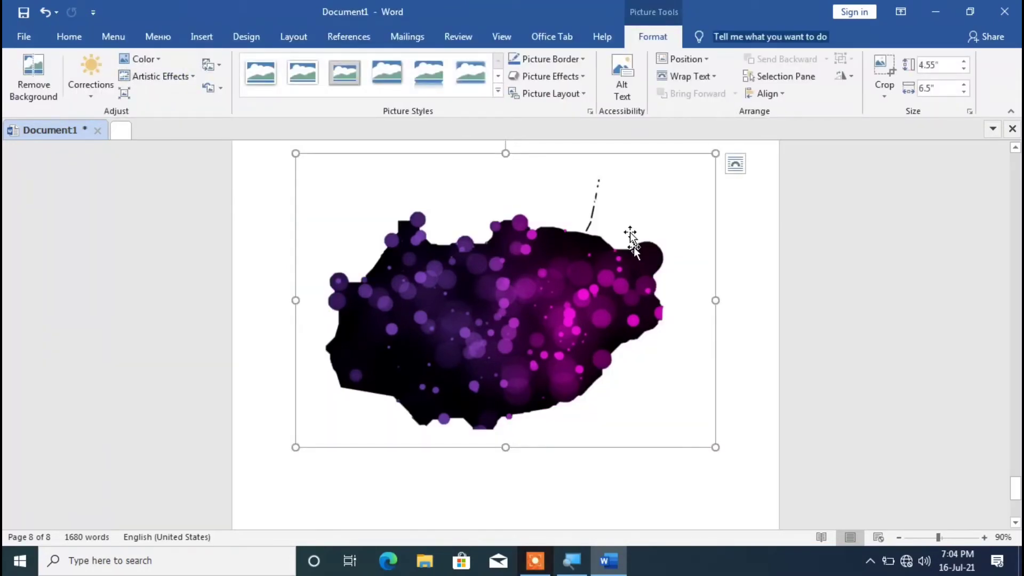
Try a reflected style on the cut-out picture, and apply the rounded bevel style with tilted perspective instead.
click(421, 83)
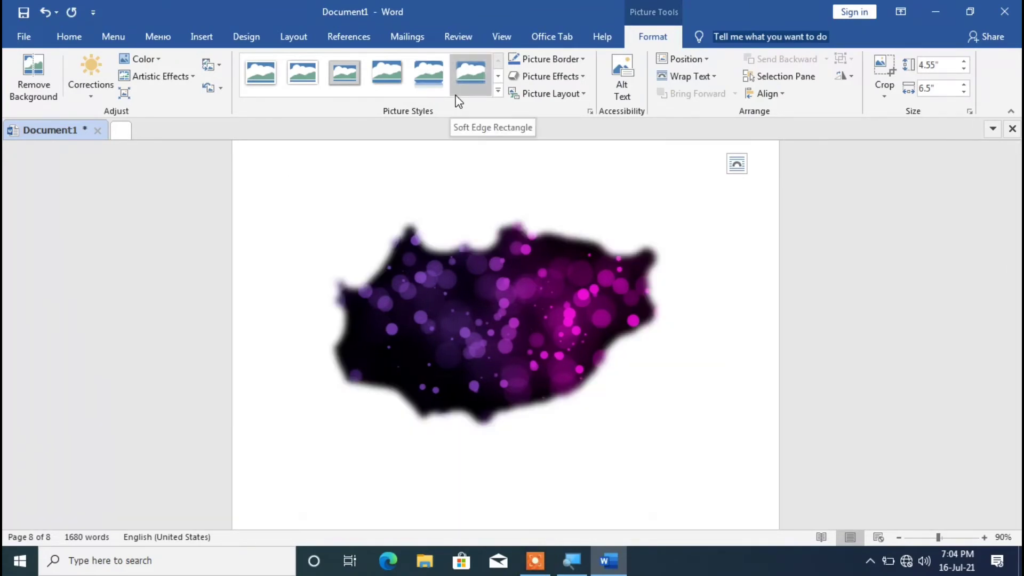
click(500, 78)
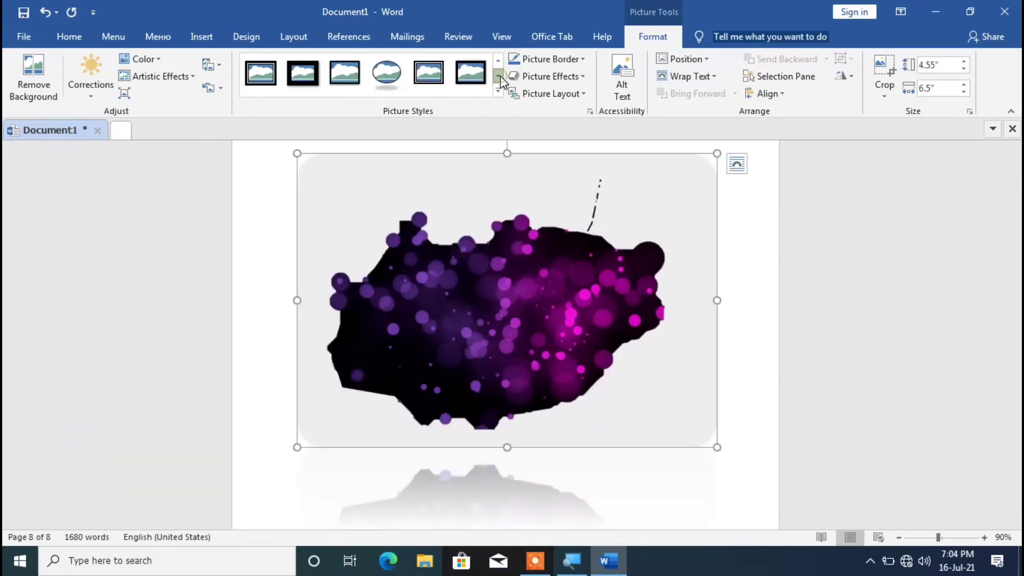
click(498, 80)
click(497, 80)
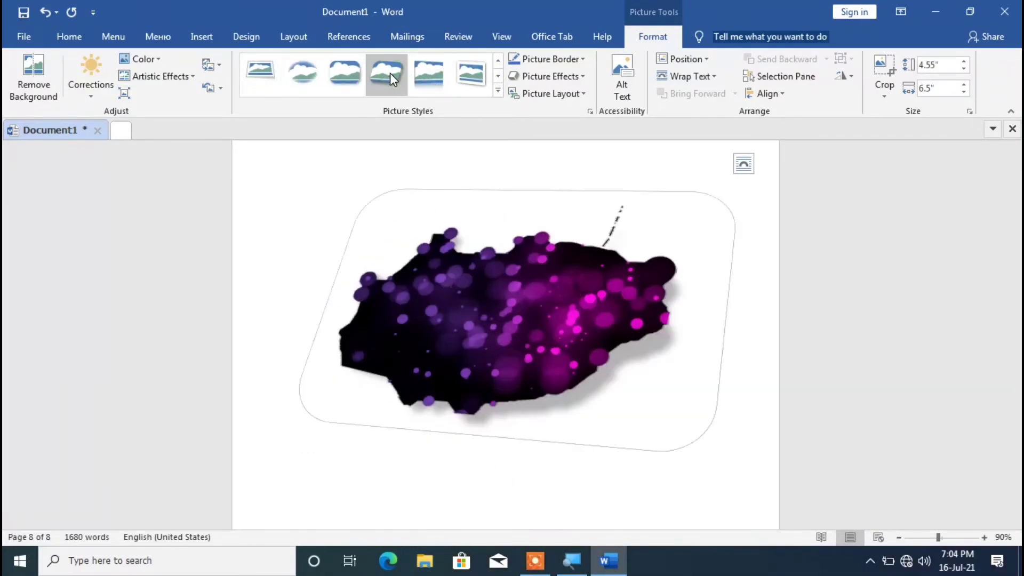
click(390, 72)
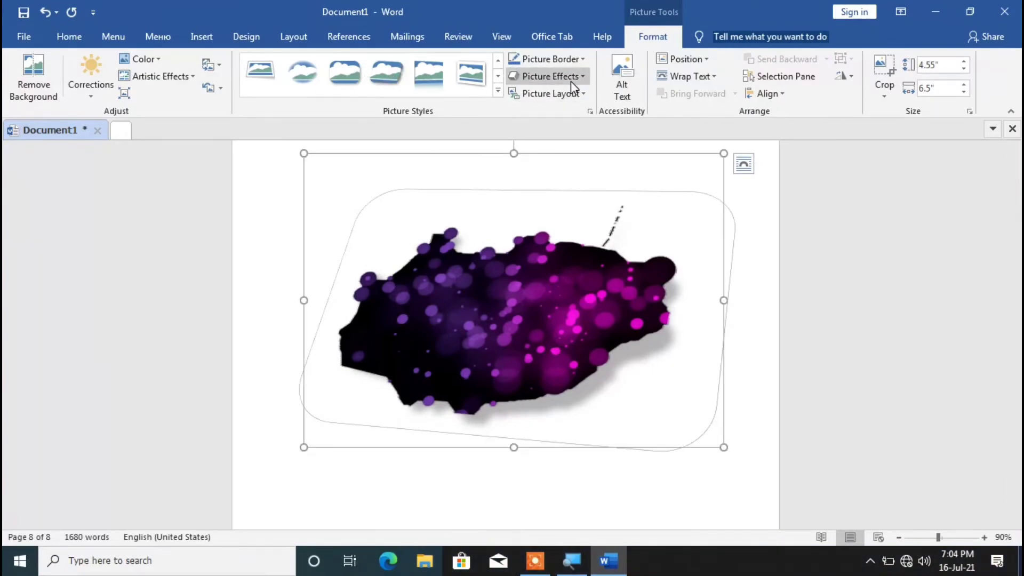
Give the picture a light blue border and the largest orange glow variation.
click(571, 62)
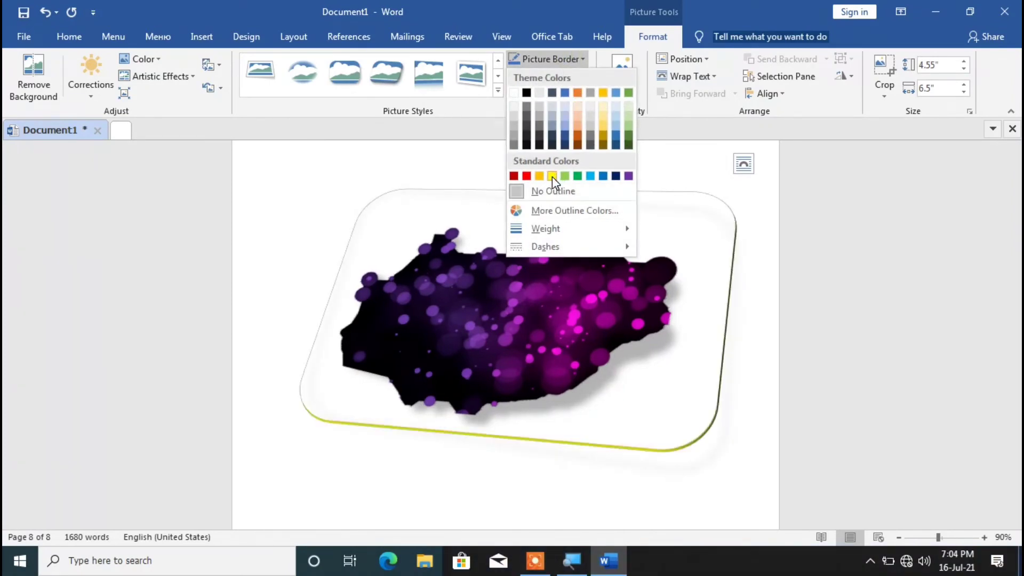
click(591, 176)
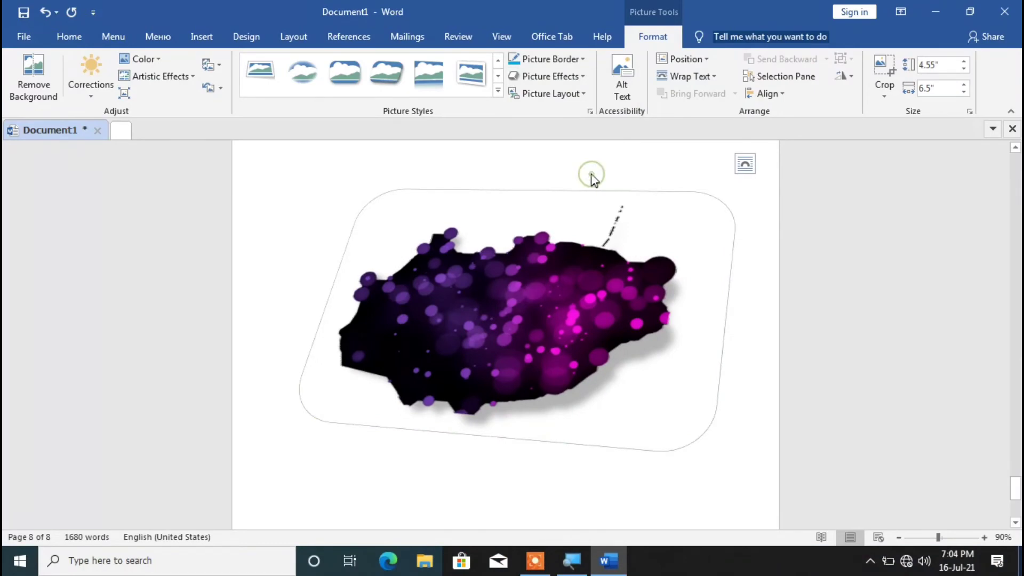
click(574, 79)
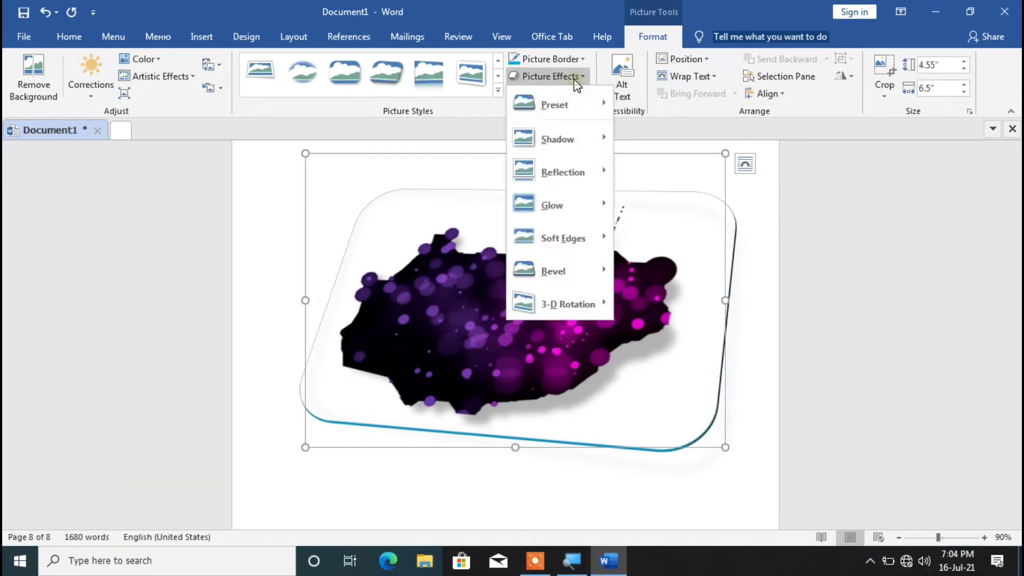
mouse_move(545, 216)
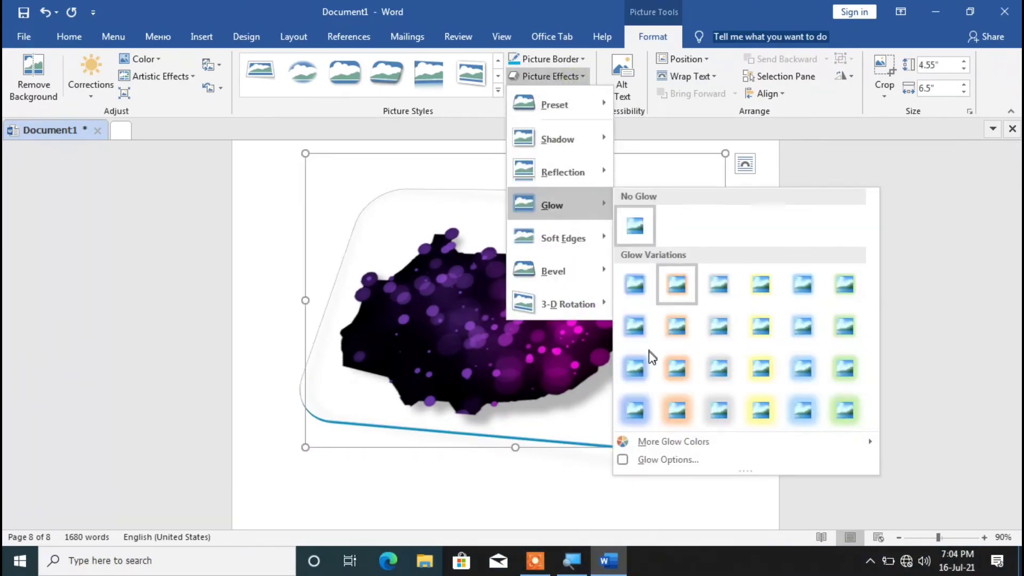
click(676, 410)
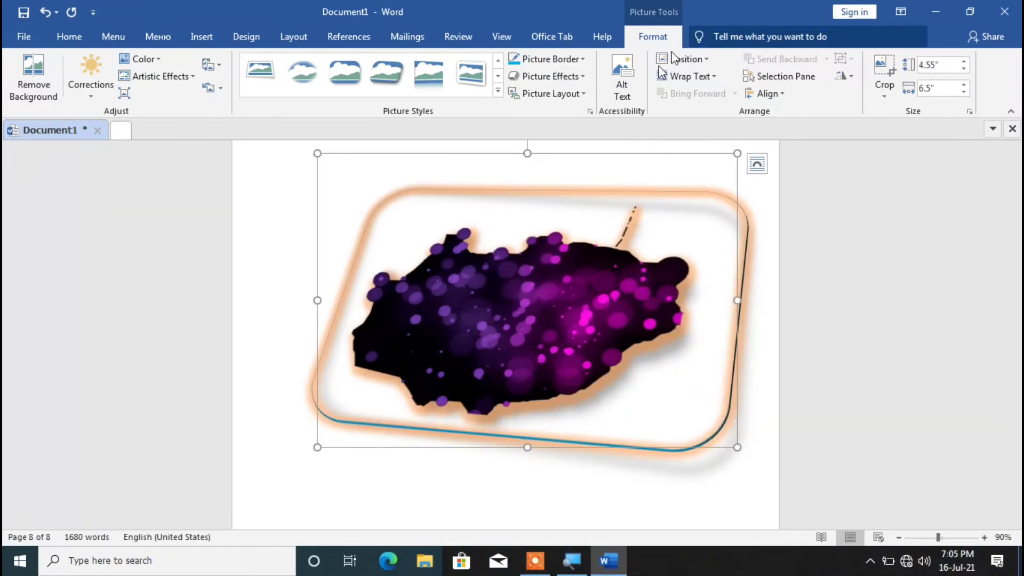
Set the picture's text wrapping to Behind Text.
click(758, 164)
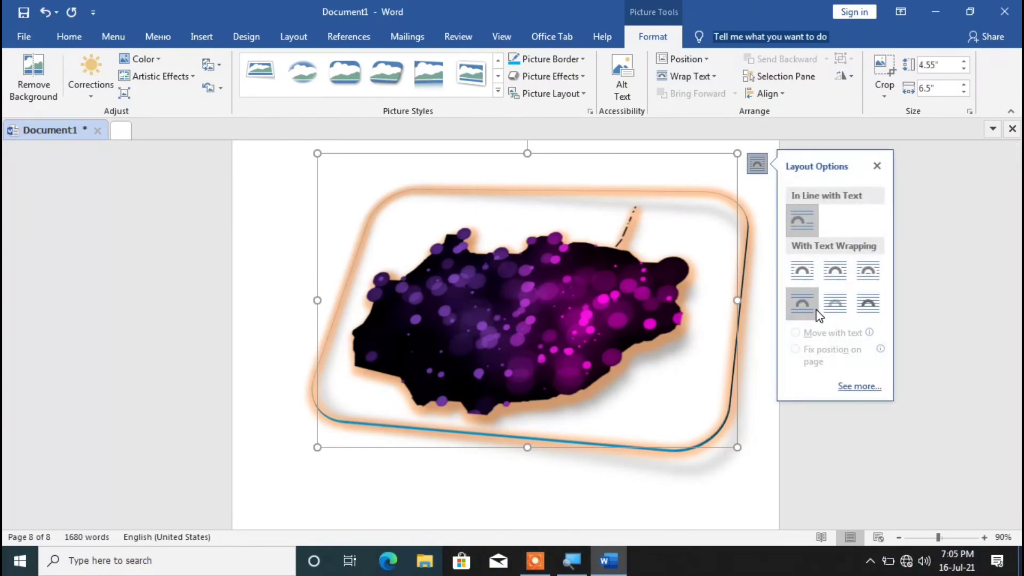
click(836, 299)
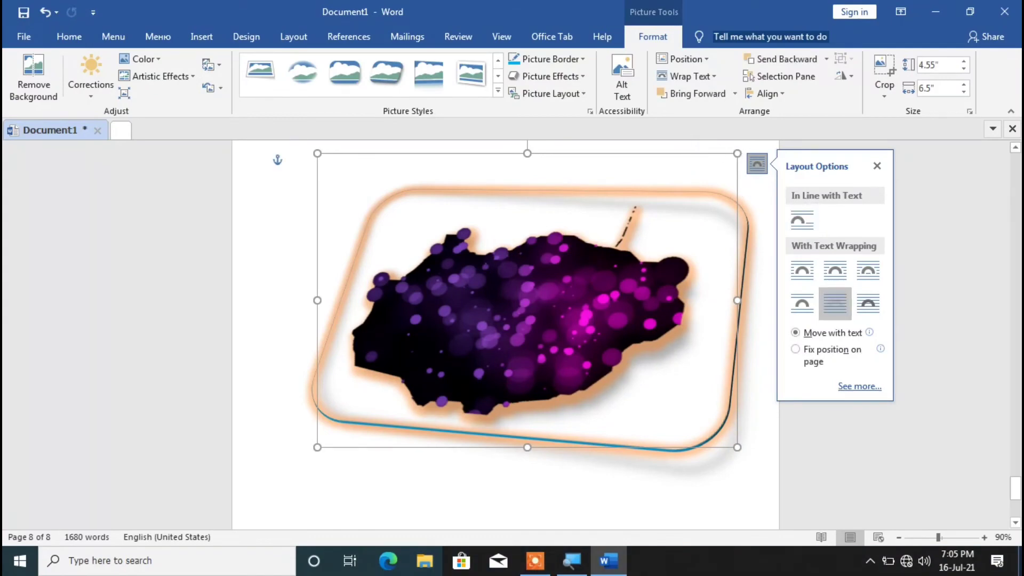
Shrink the picture proportionally to about 2.75" by 3.92" and move it to the page's upper-left area.
drag(737, 153, 645, 205)
drag(525, 319, 570, 310)
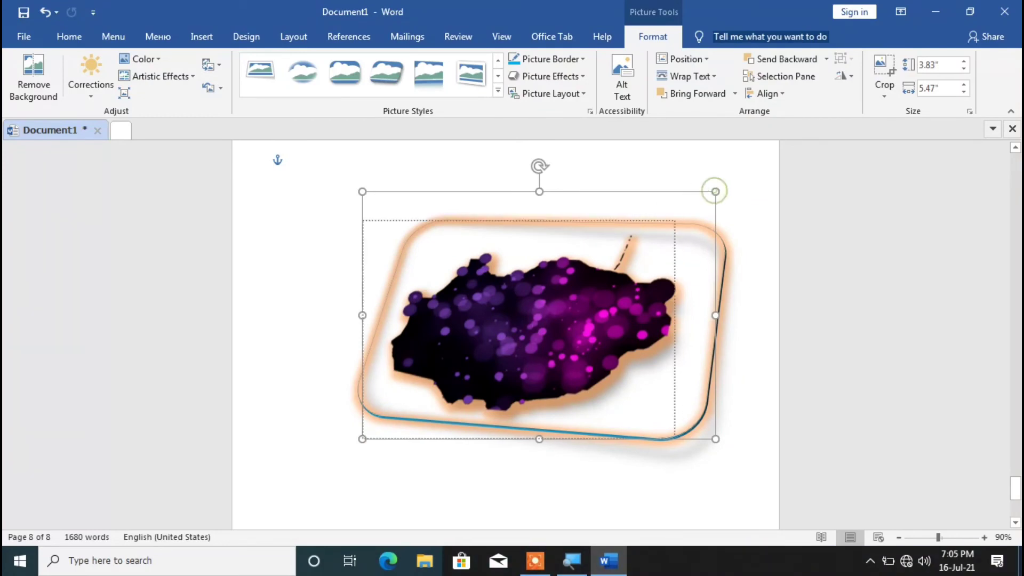
drag(715, 191, 571, 283)
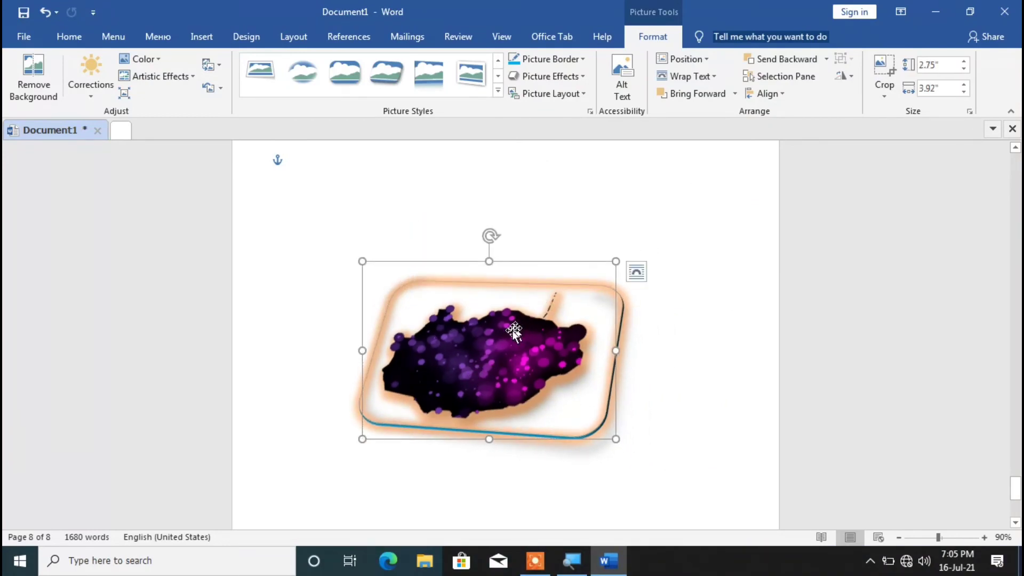
drag(484, 363, 381, 257)
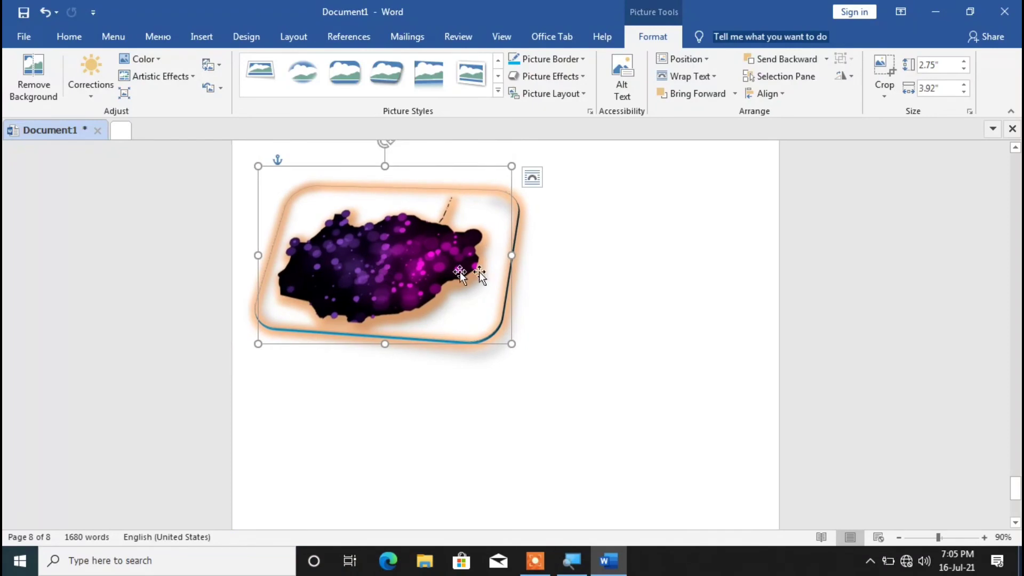
click(603, 276)
Place a copy of the picture directly below the original on the same page.
scroll(603, 276, down, 2)
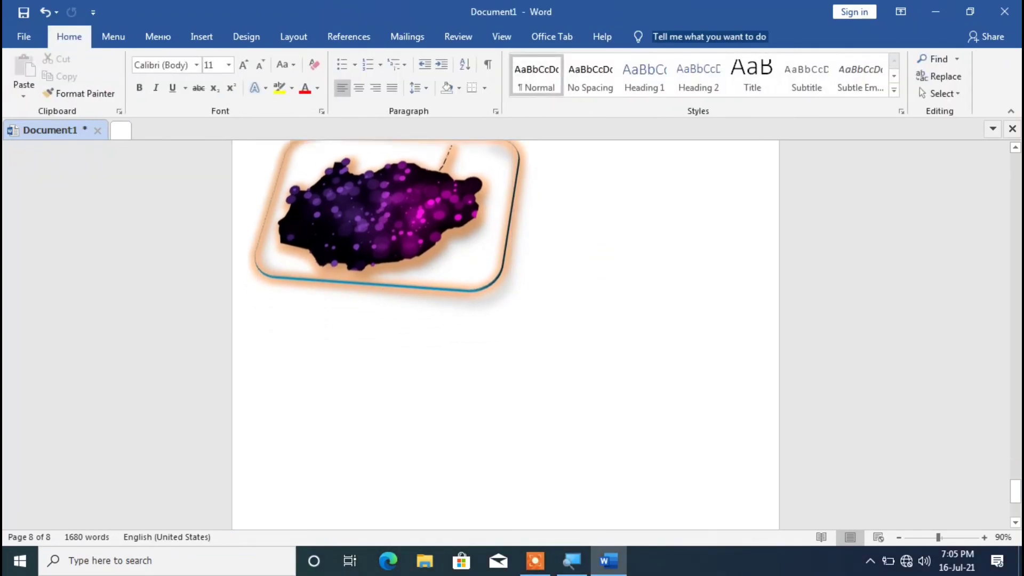
scroll(606, 352, up, 4)
scroll(606, 351, down, 2)
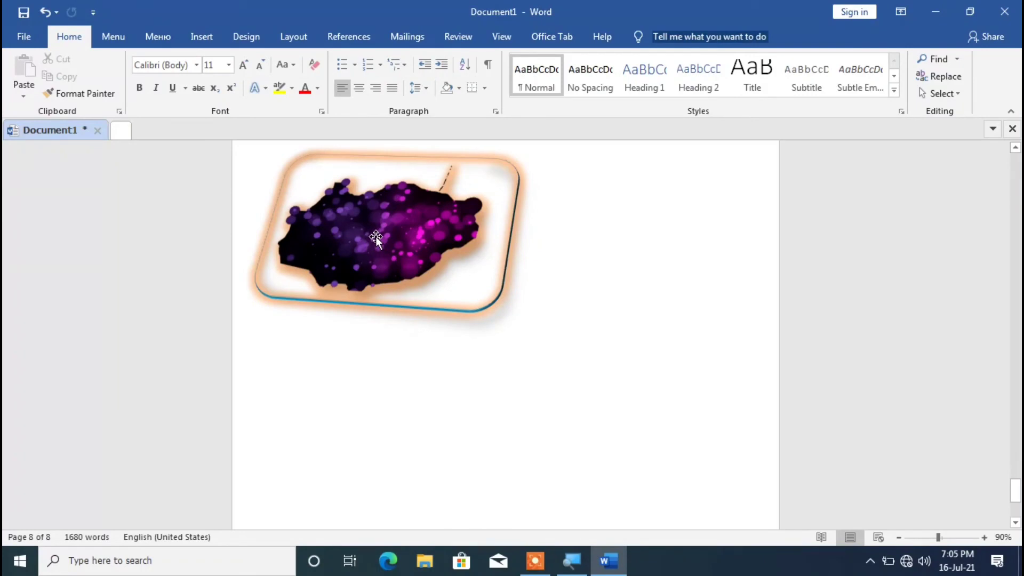
drag(390, 245, 425, 424)
click(643, 271)
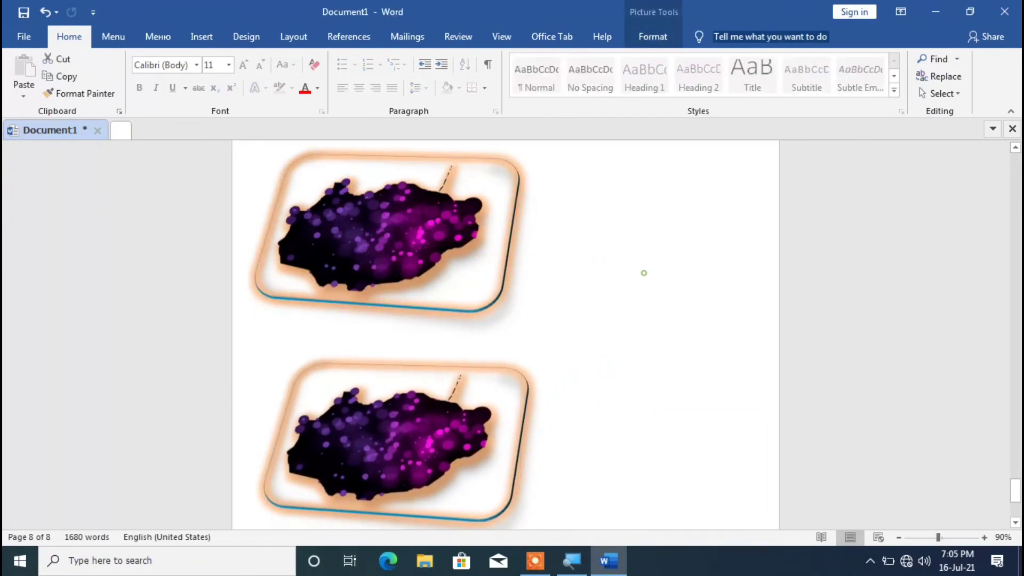
scroll(643, 271, down, 4)
scroll(393, 334, up, 6)
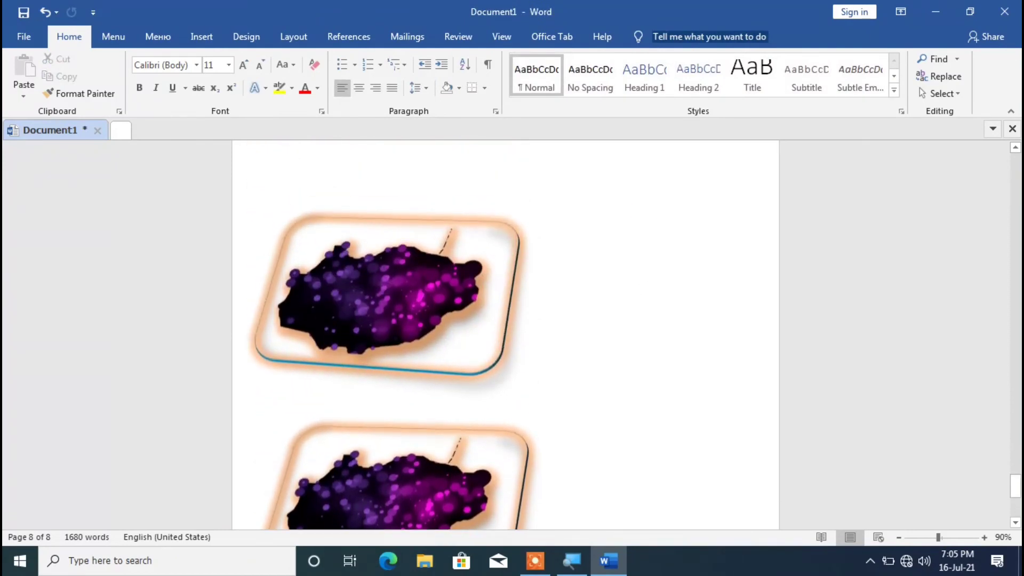